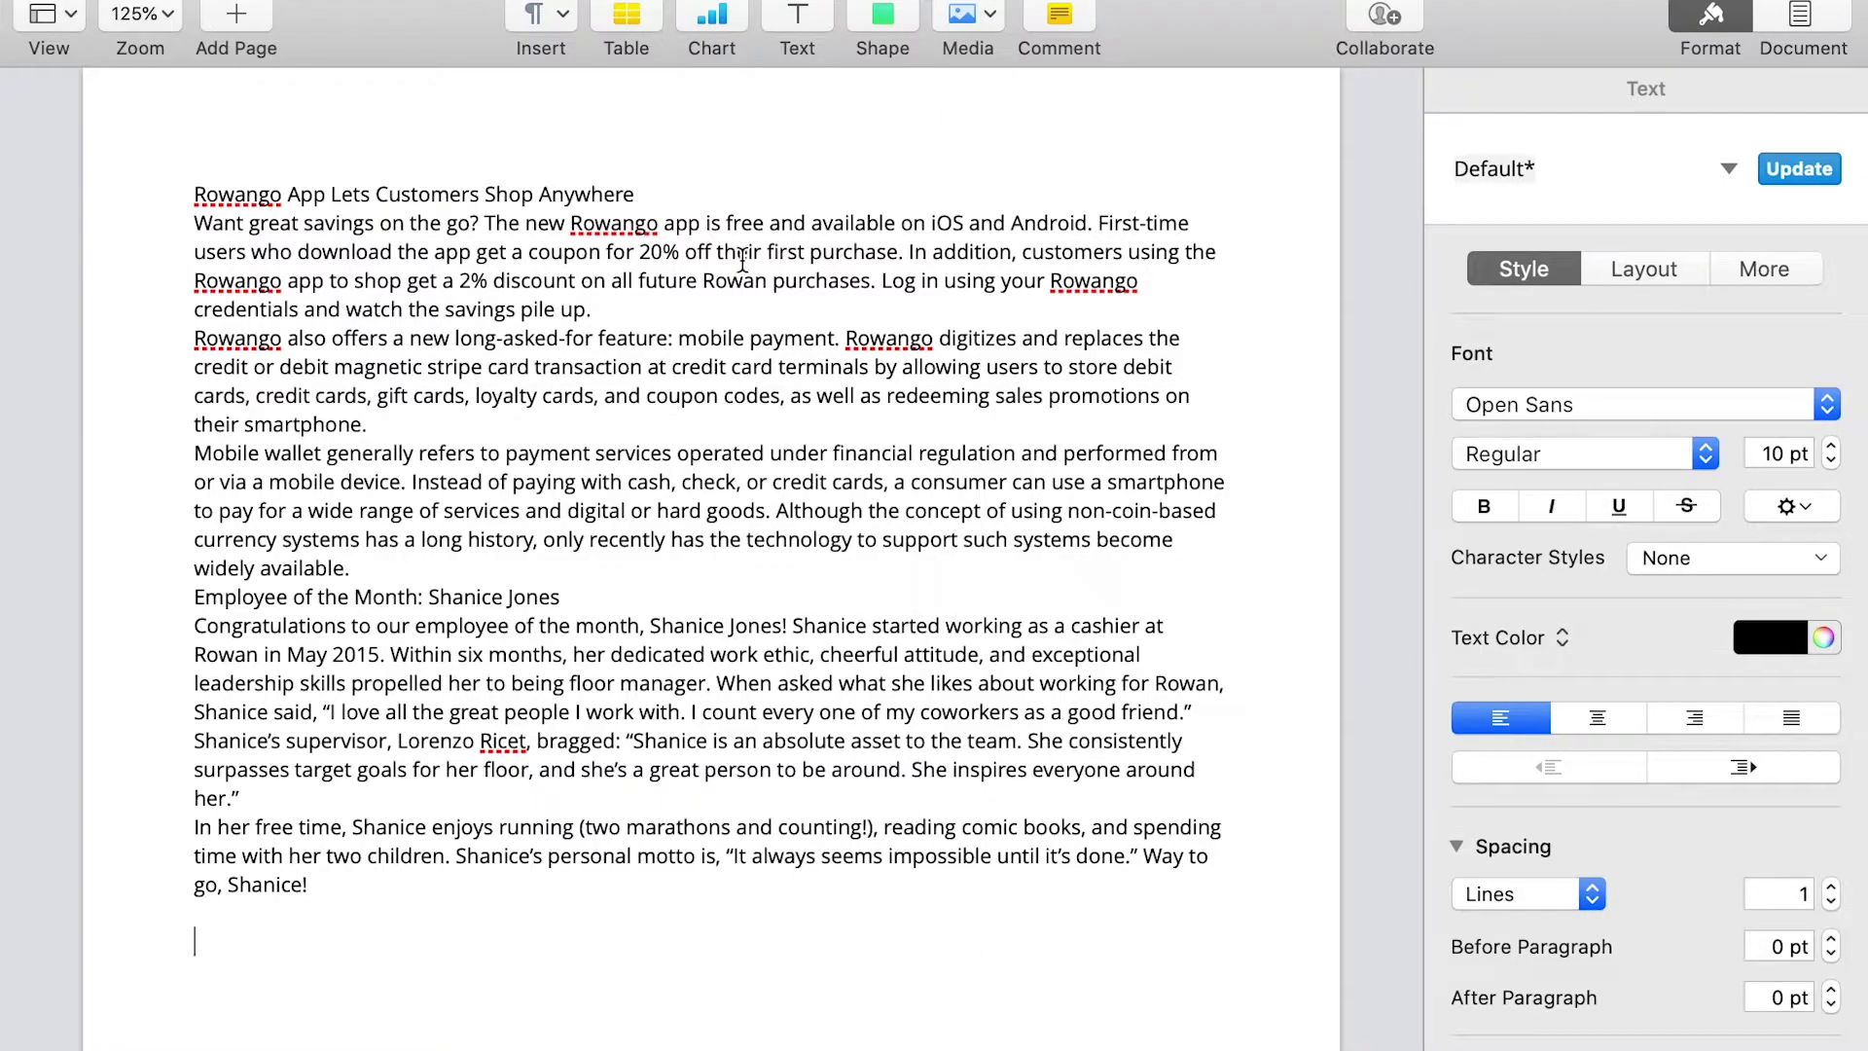
# Raise the Rowango App title to 18 pt with the font-size stepper.
pyautogui.click(635, 191)
pyautogui.keyDown('shift'); pyautogui.click(194, 192); pyautogui.keyUp('shift')
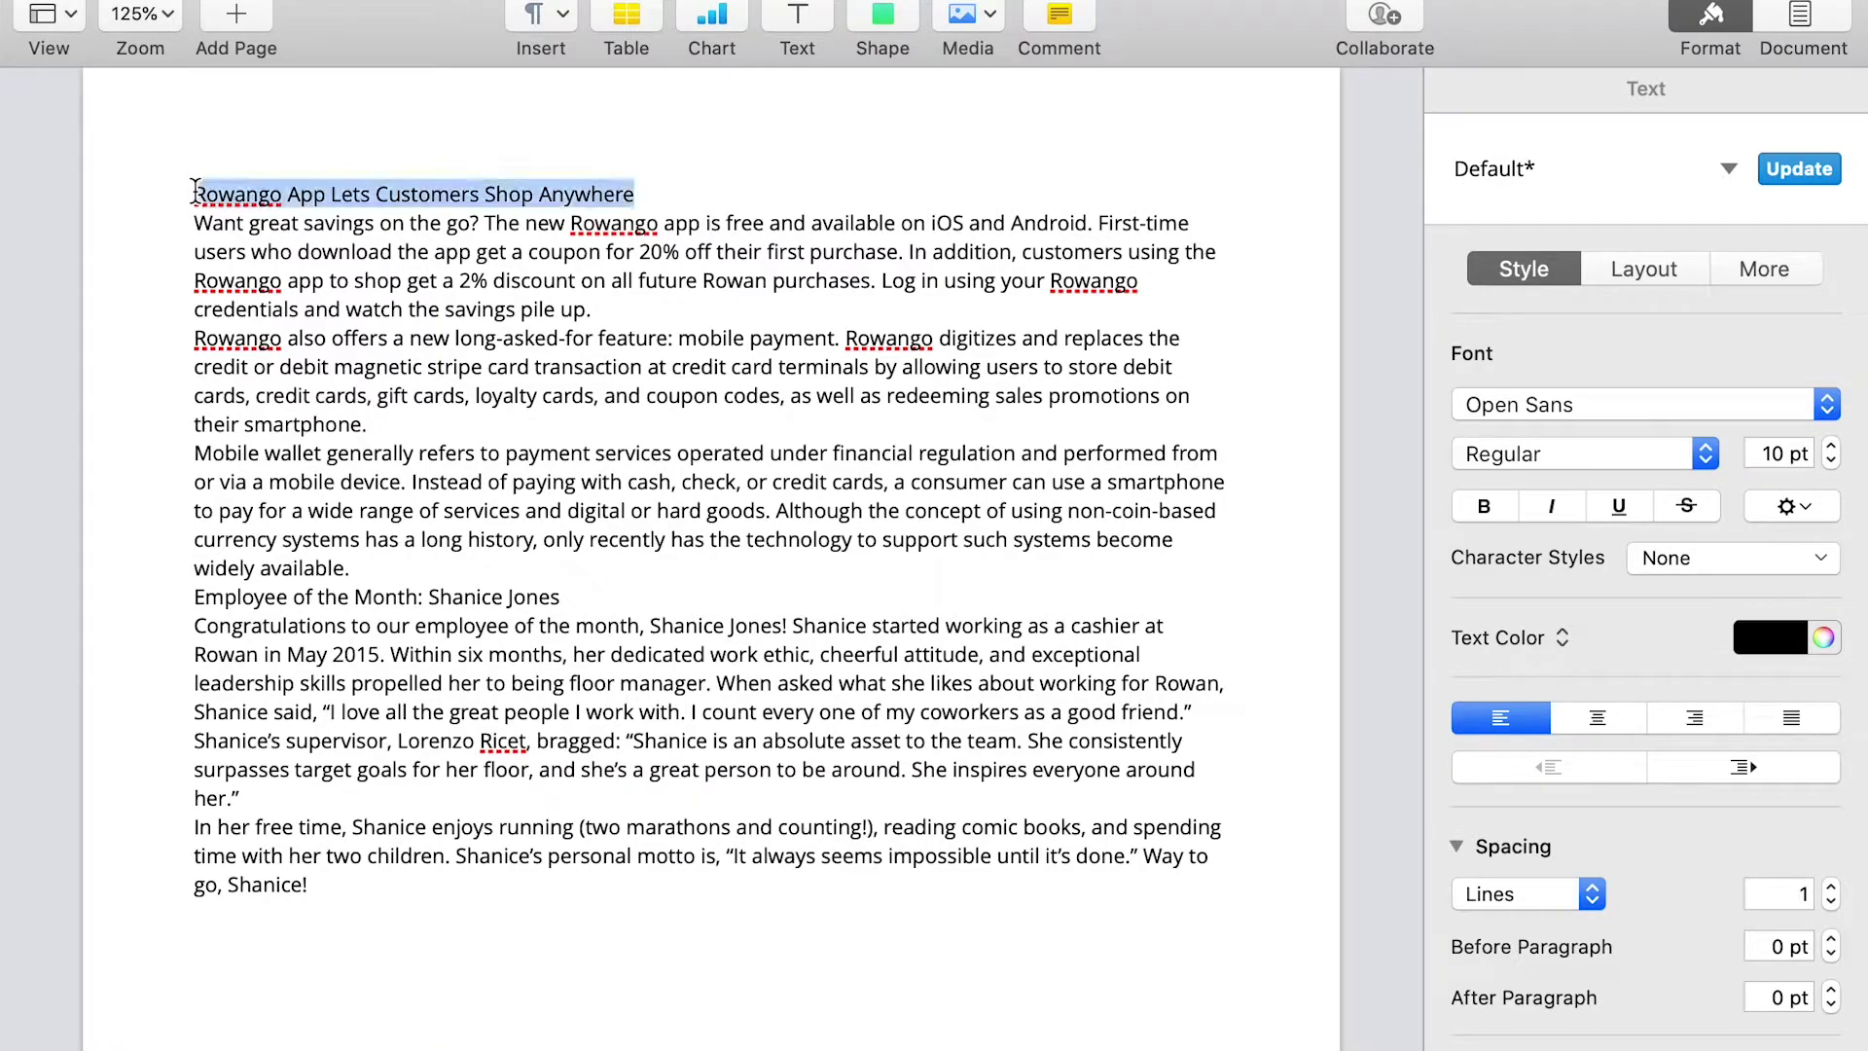
pyautogui.click(1831, 446)
pyautogui.click(1831, 447)
pyautogui.click(1831, 446)
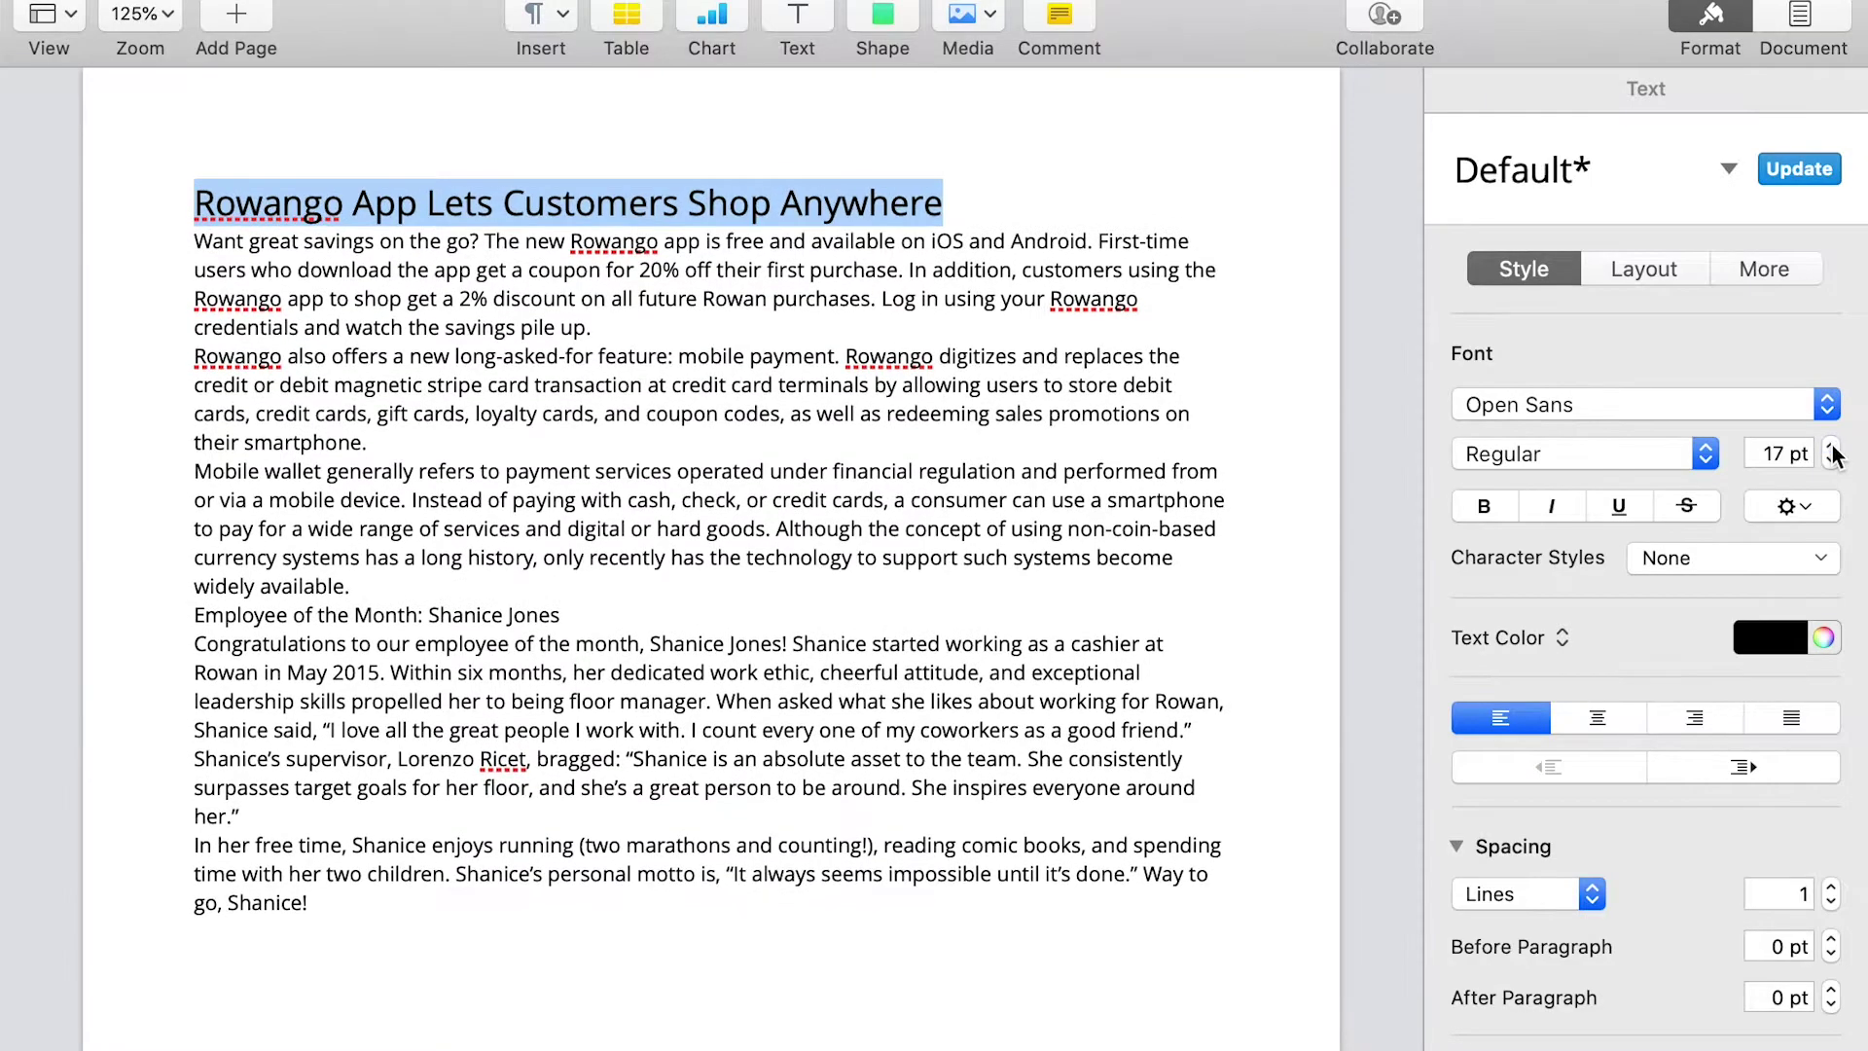
pyautogui.click(1832, 448)
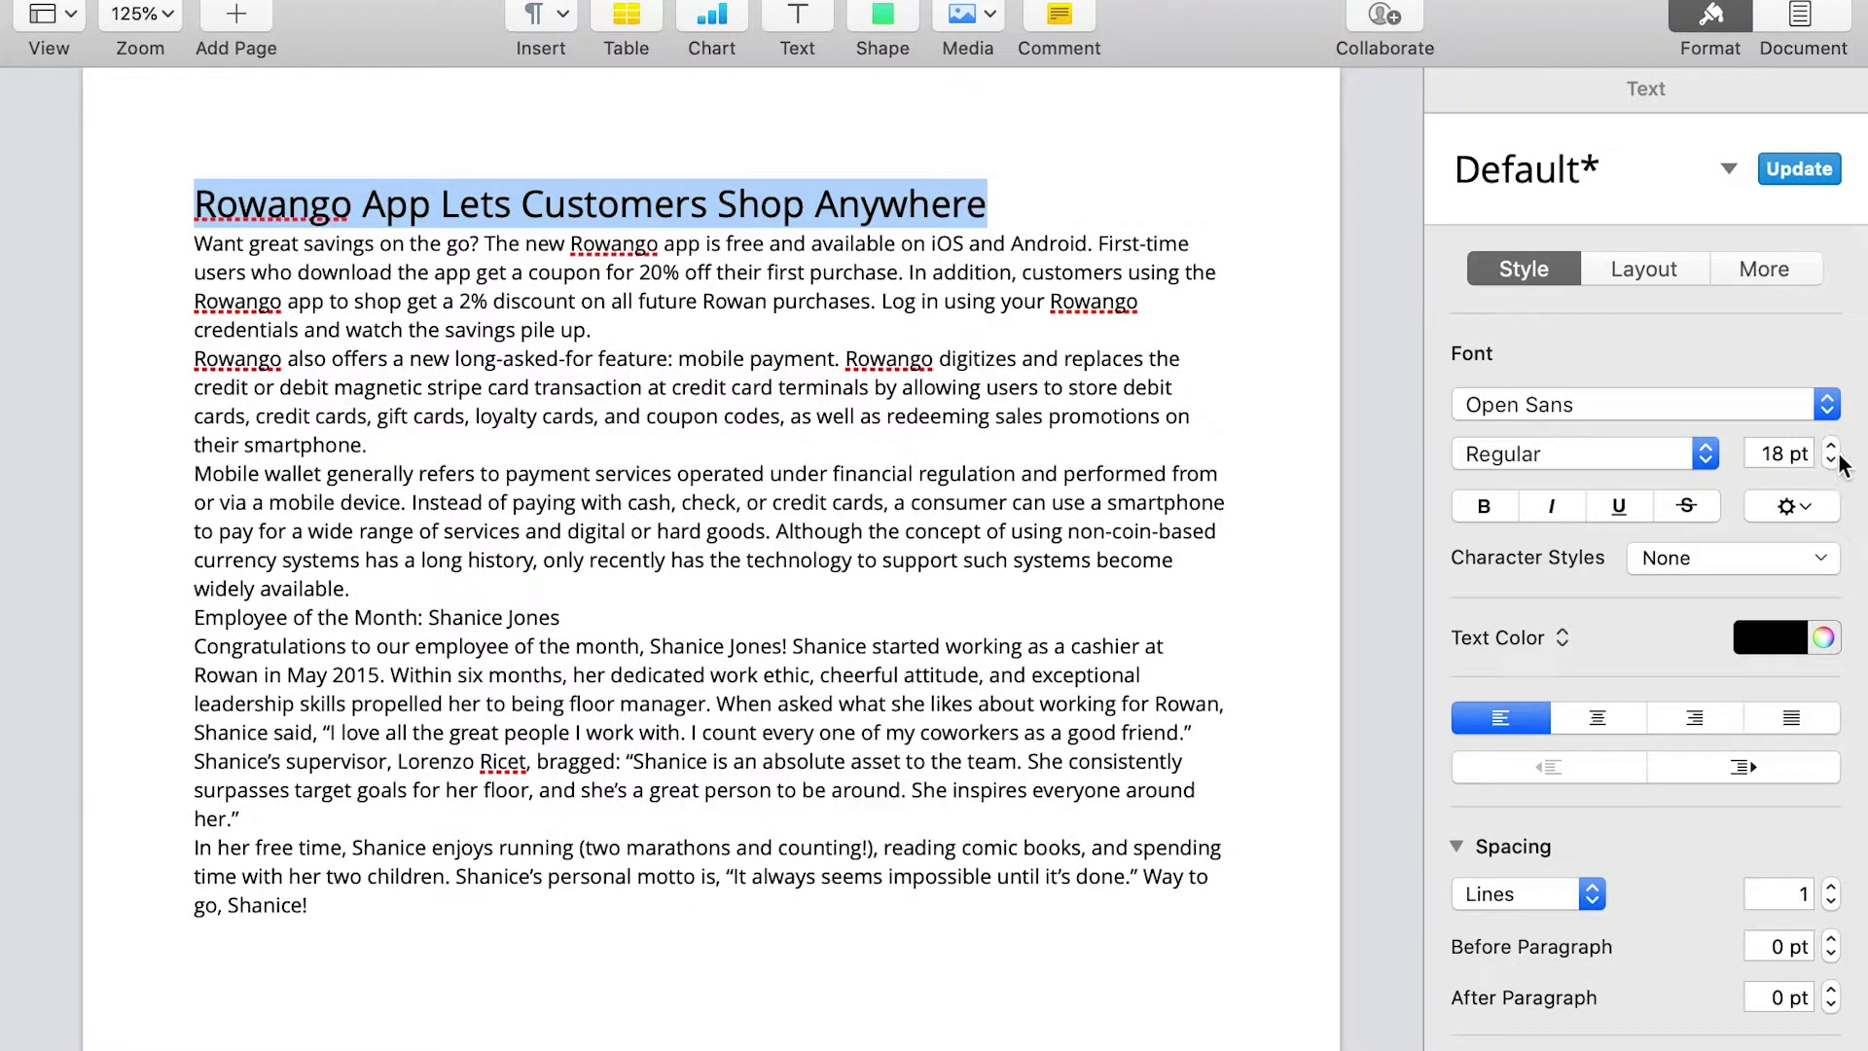
# Set the Employee of the Month heading to 18 pt and confirm the title's size.
pyautogui.click(582, 614)
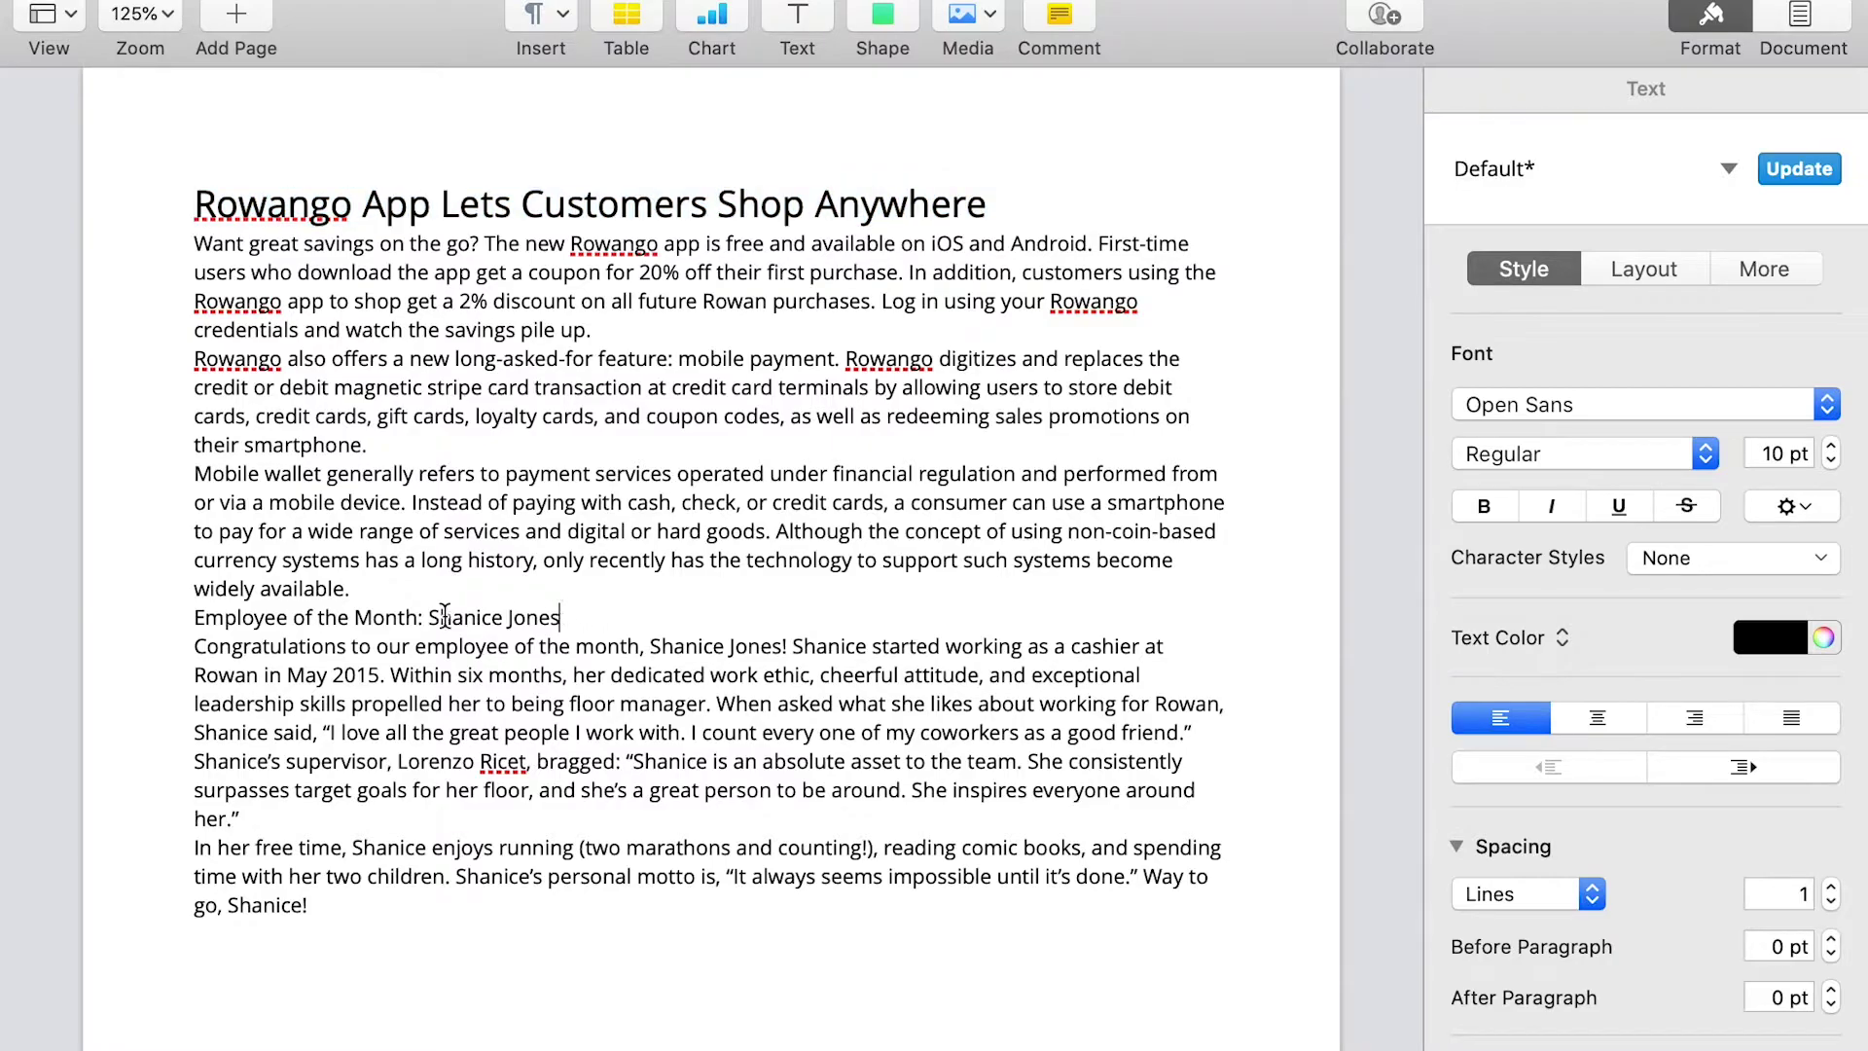
pyautogui.keyDown('shift'); pyautogui.click(197, 614); pyautogui.keyUp('shift')
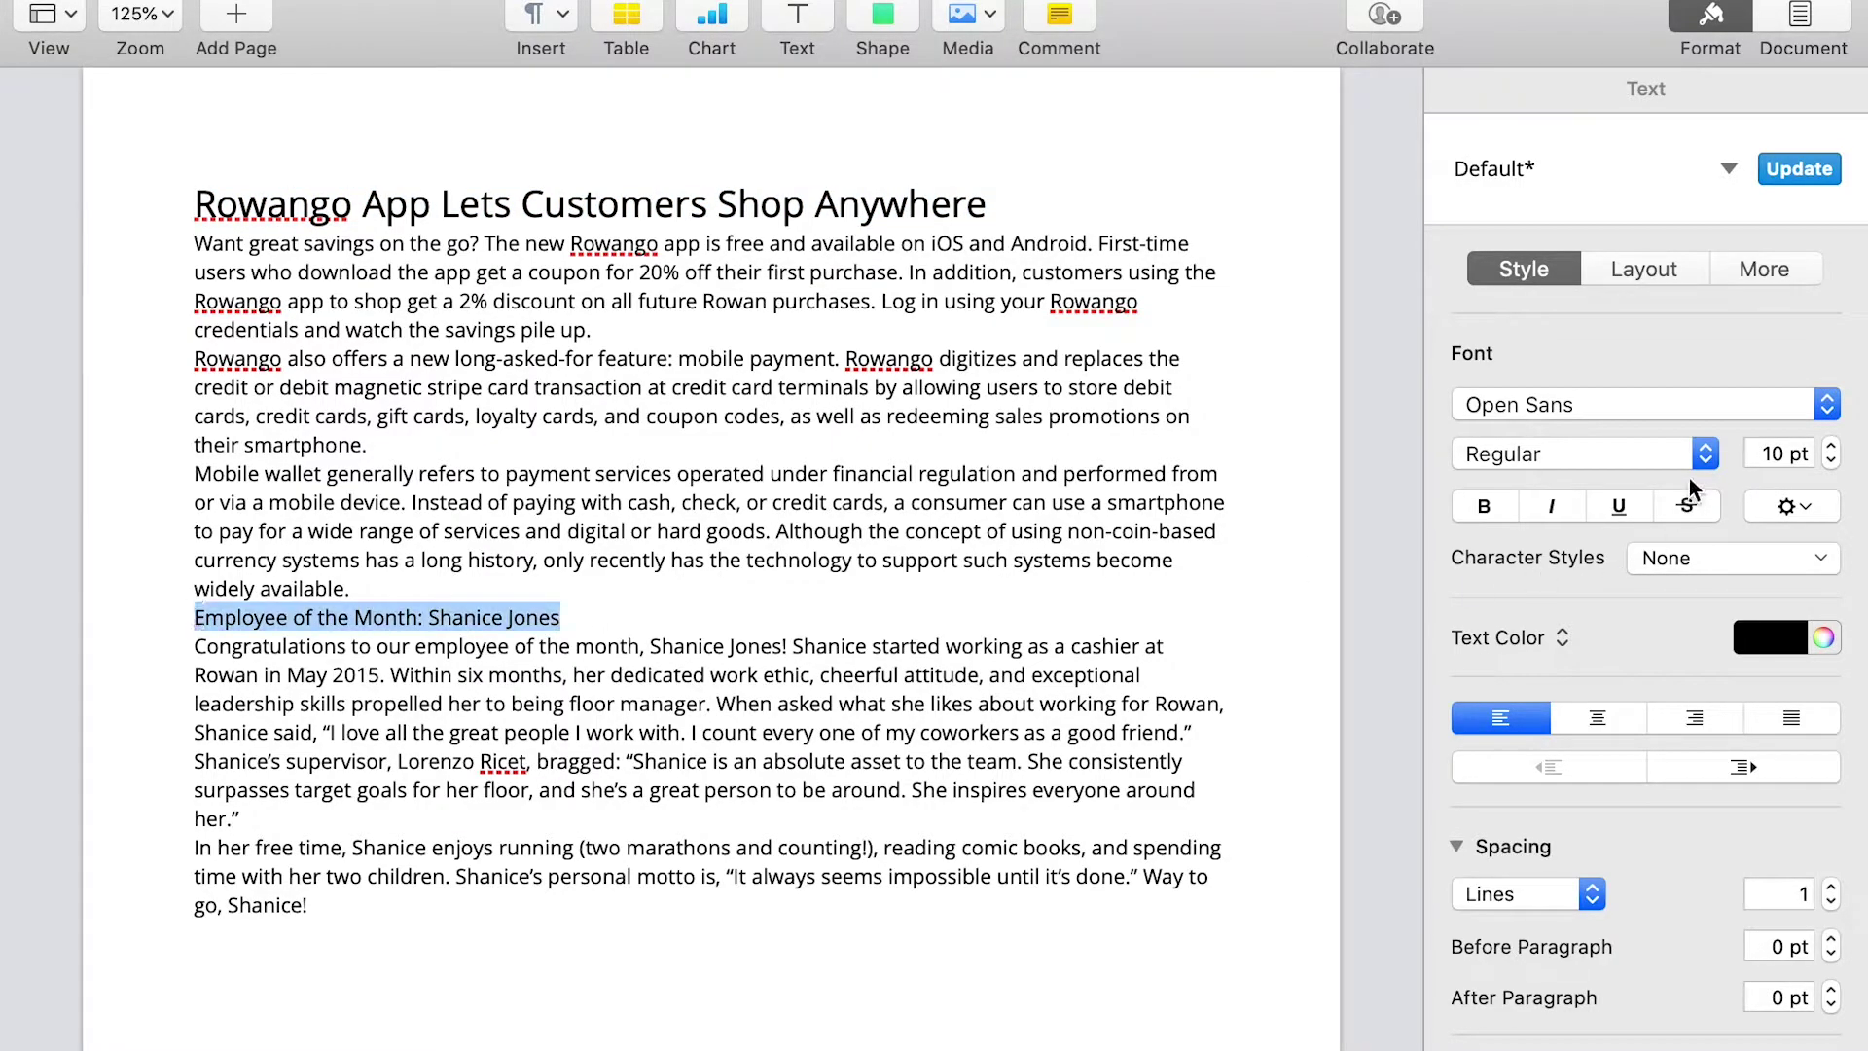
pyautogui.click(1780, 455)
pyautogui.press('BackSpace')
pyautogui.write('8')
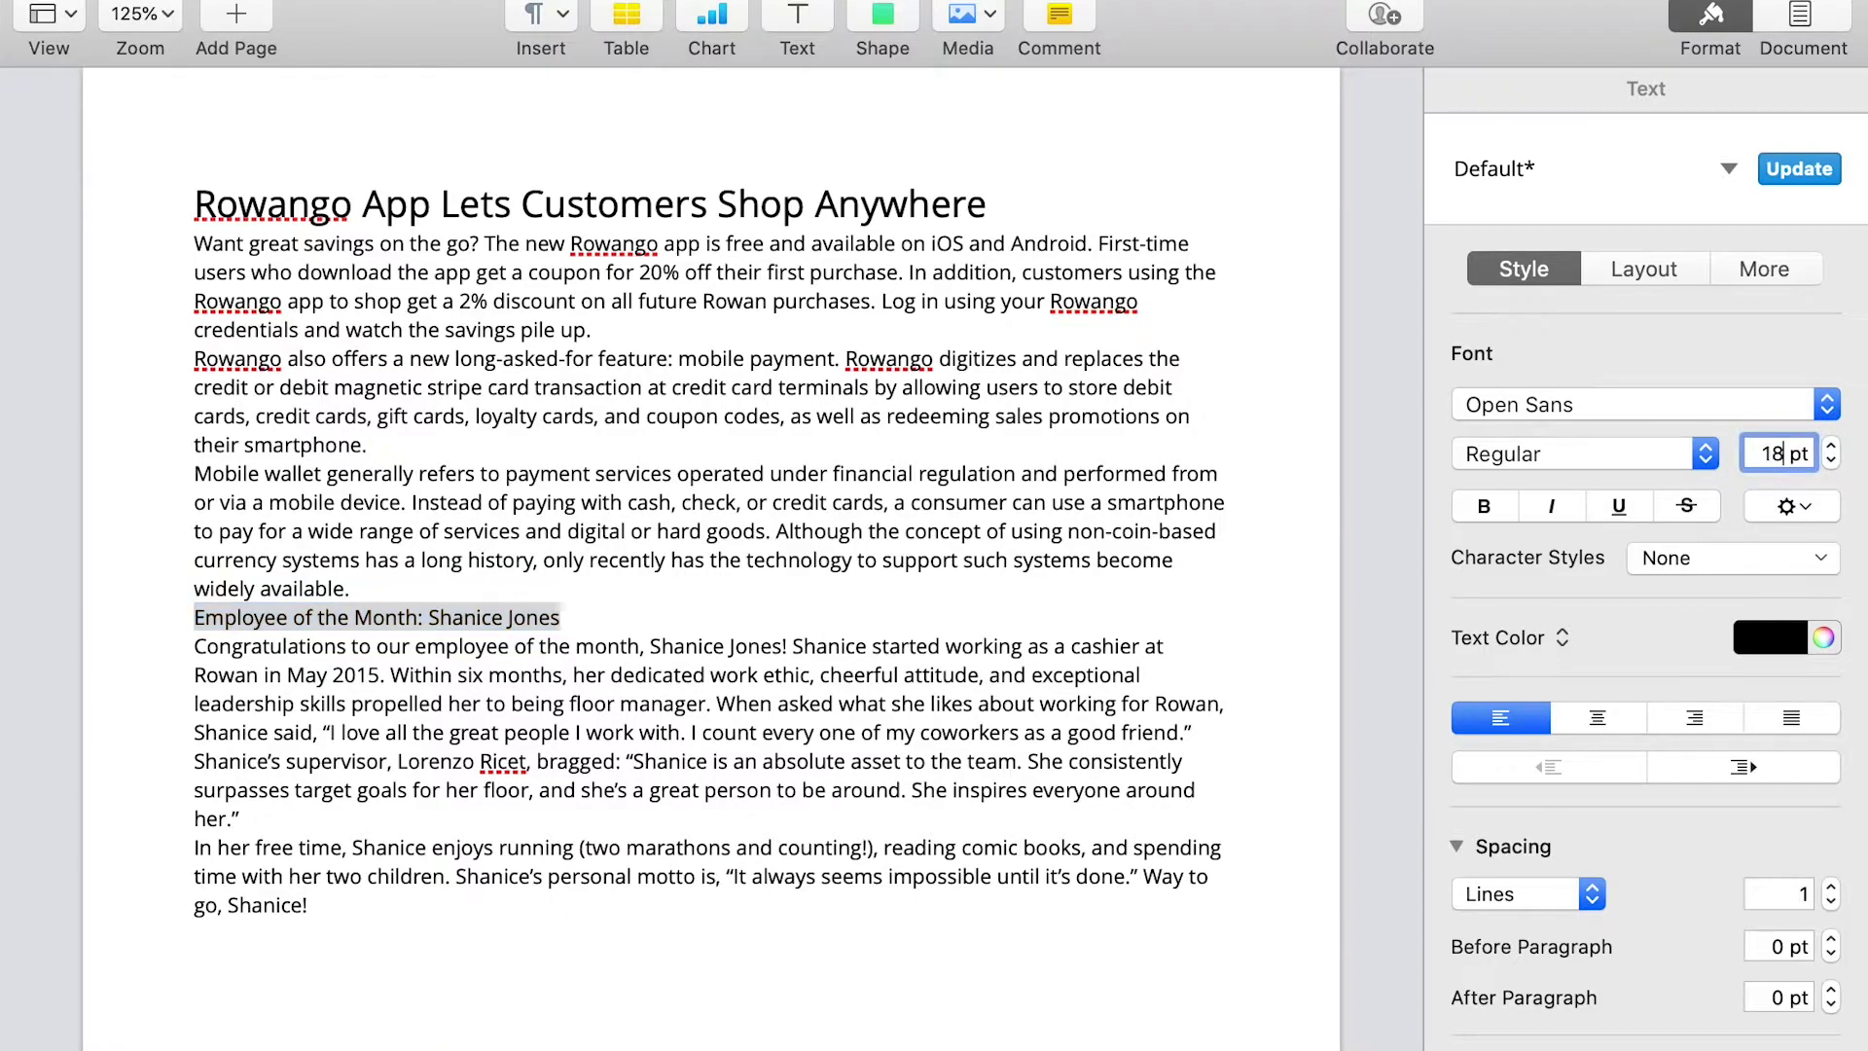
pyautogui.press('Return')
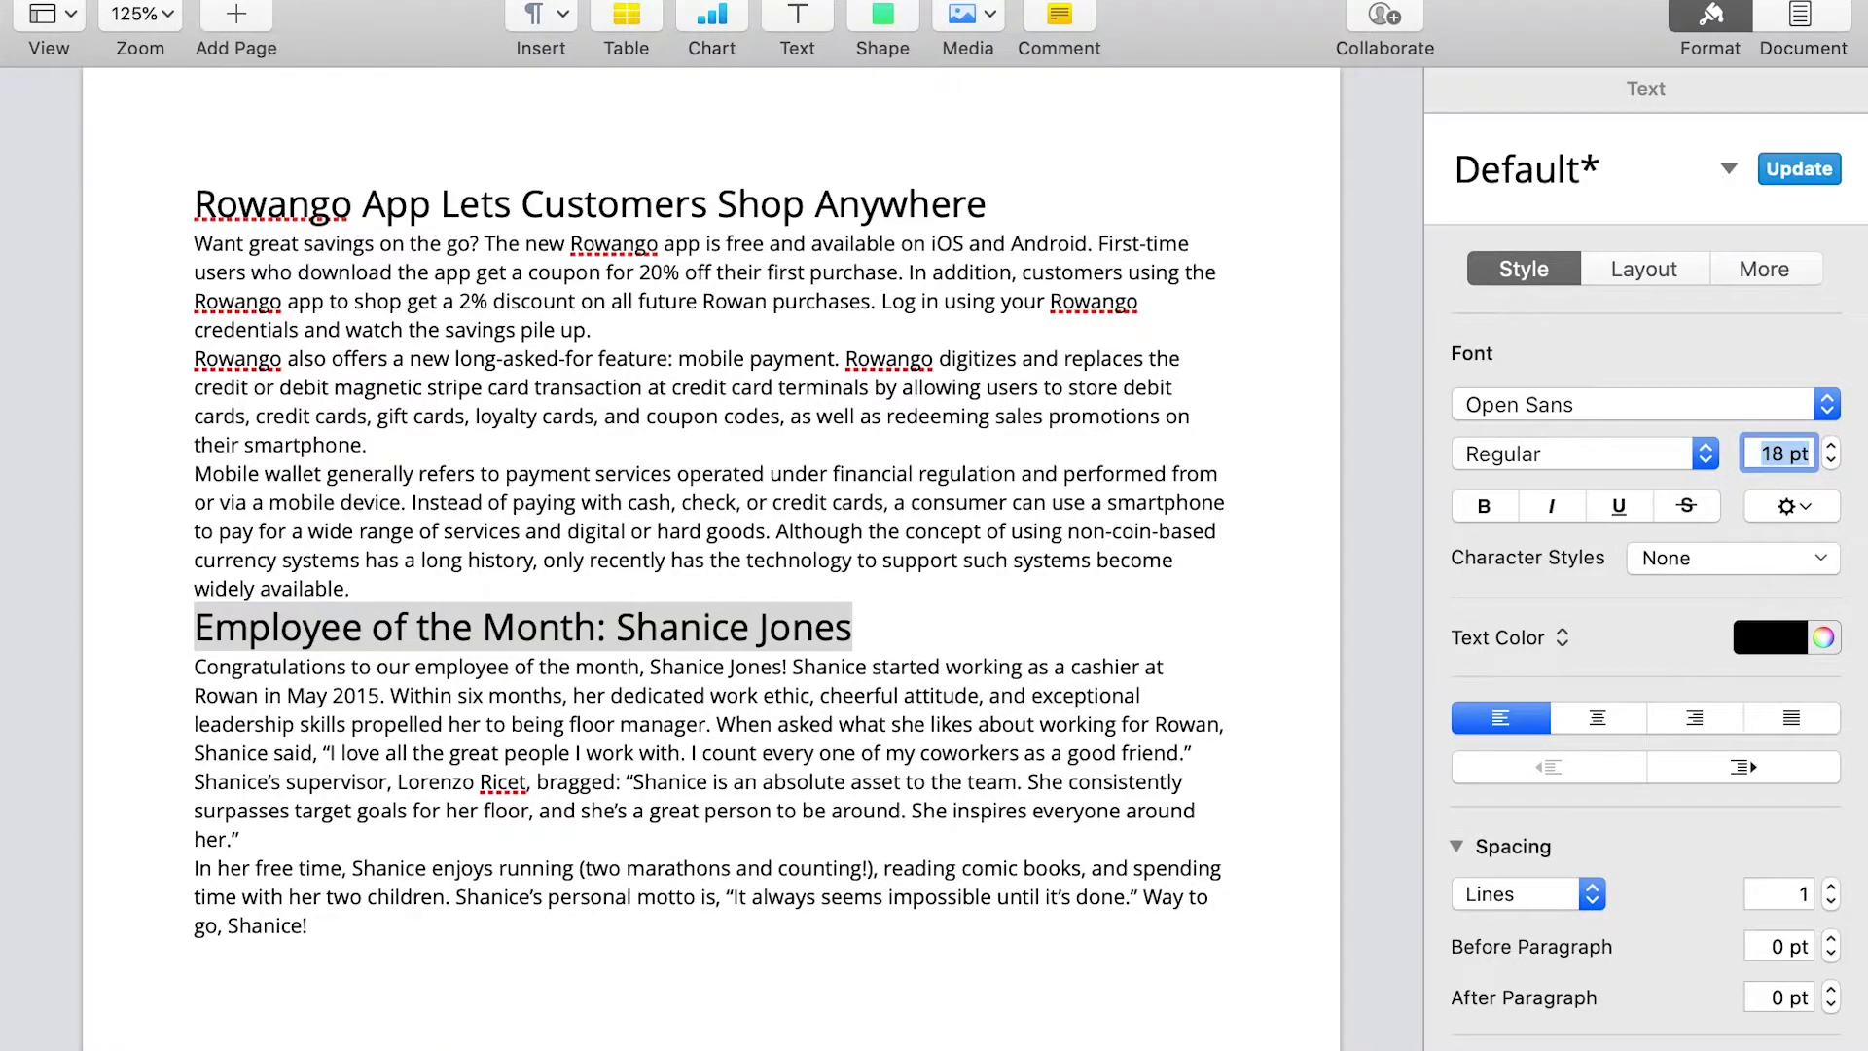
pyautogui.click(1199, 600)
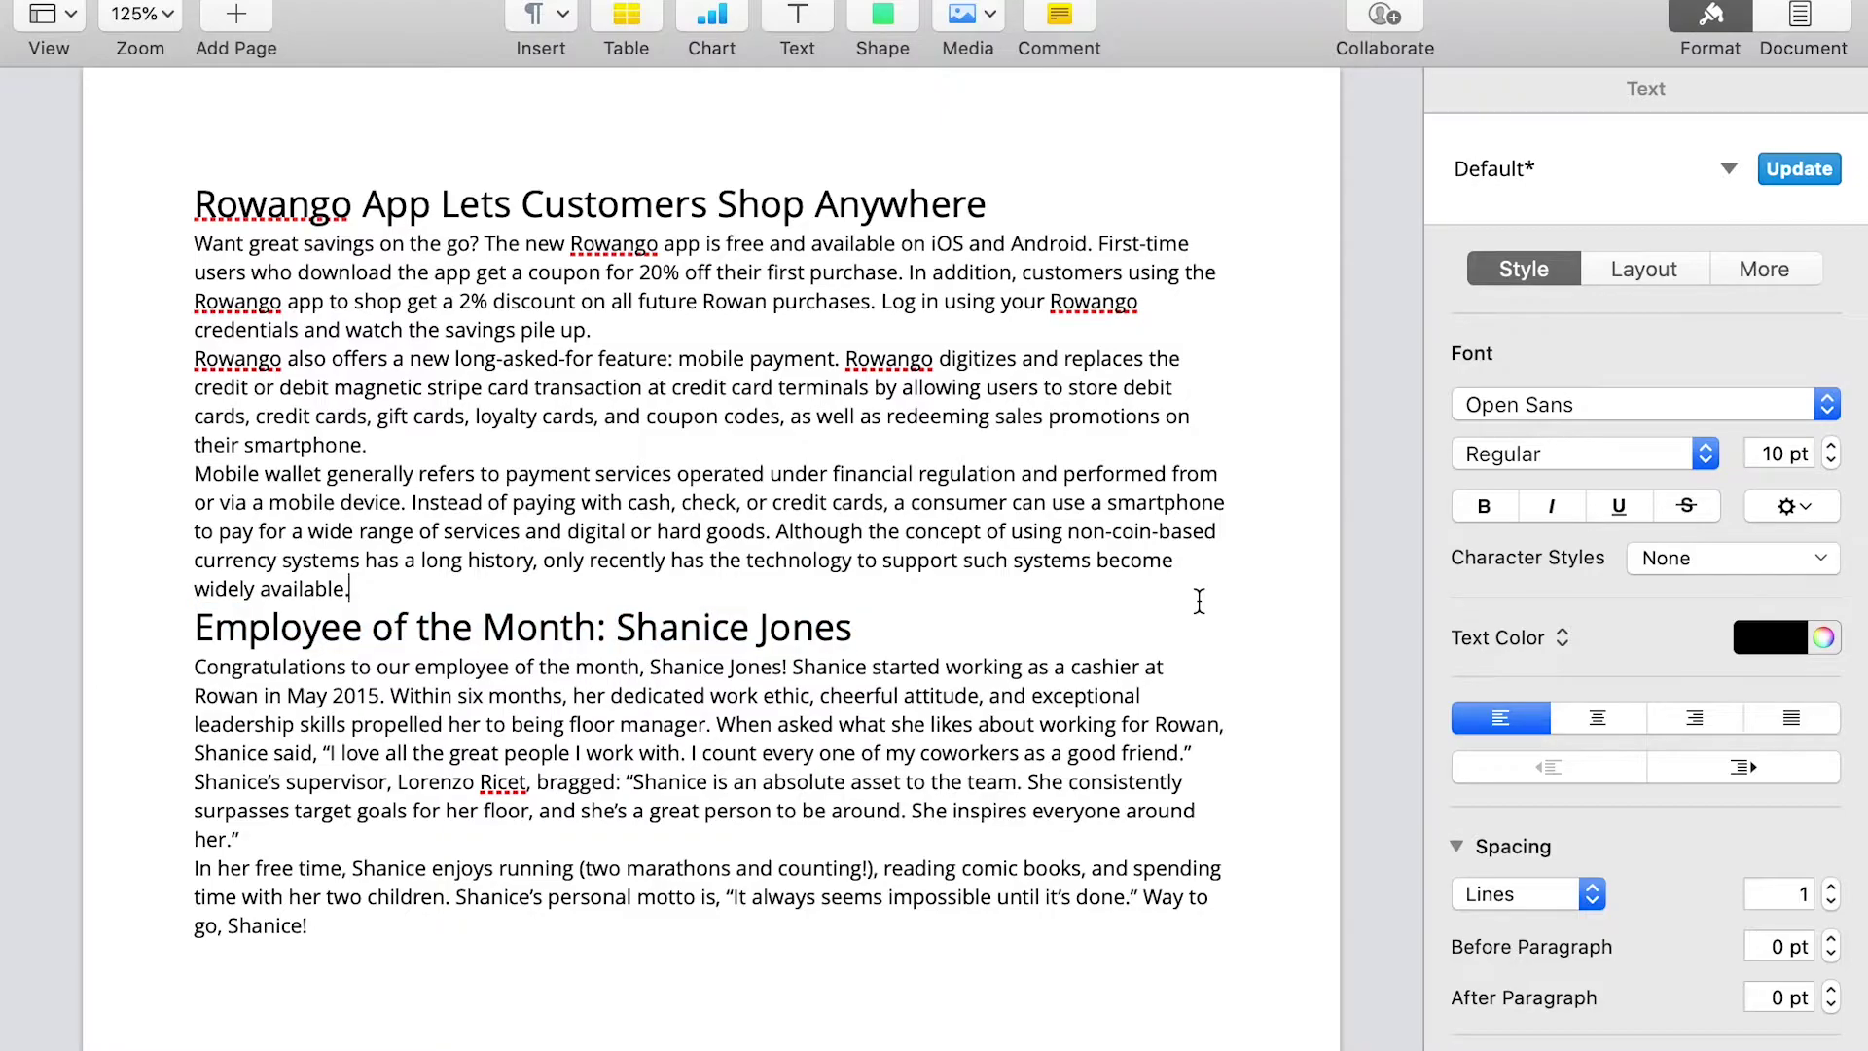
pyautogui.click(985, 200)
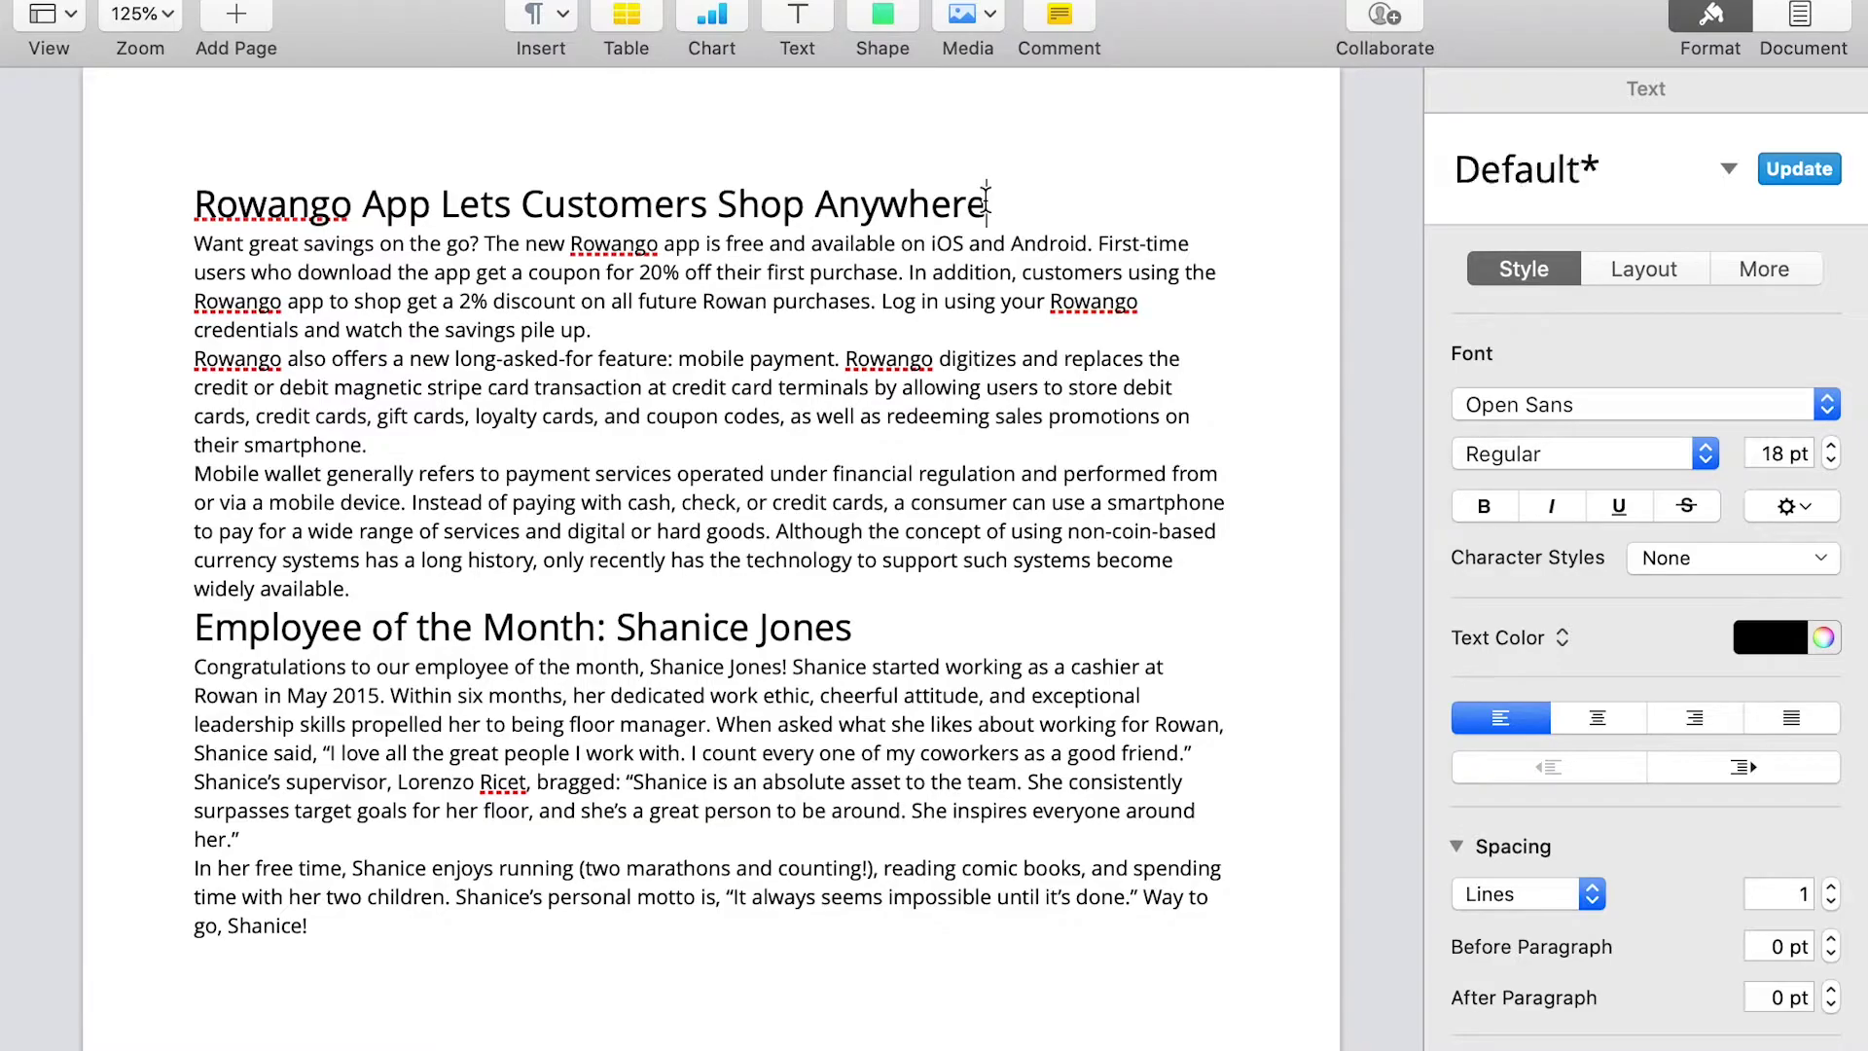
# Color the Rowango App title Tangerine from the Pencils colour palette.
pyautogui.keyDown('shift'); pyautogui.click(197, 204); pyautogui.keyUp('shift')
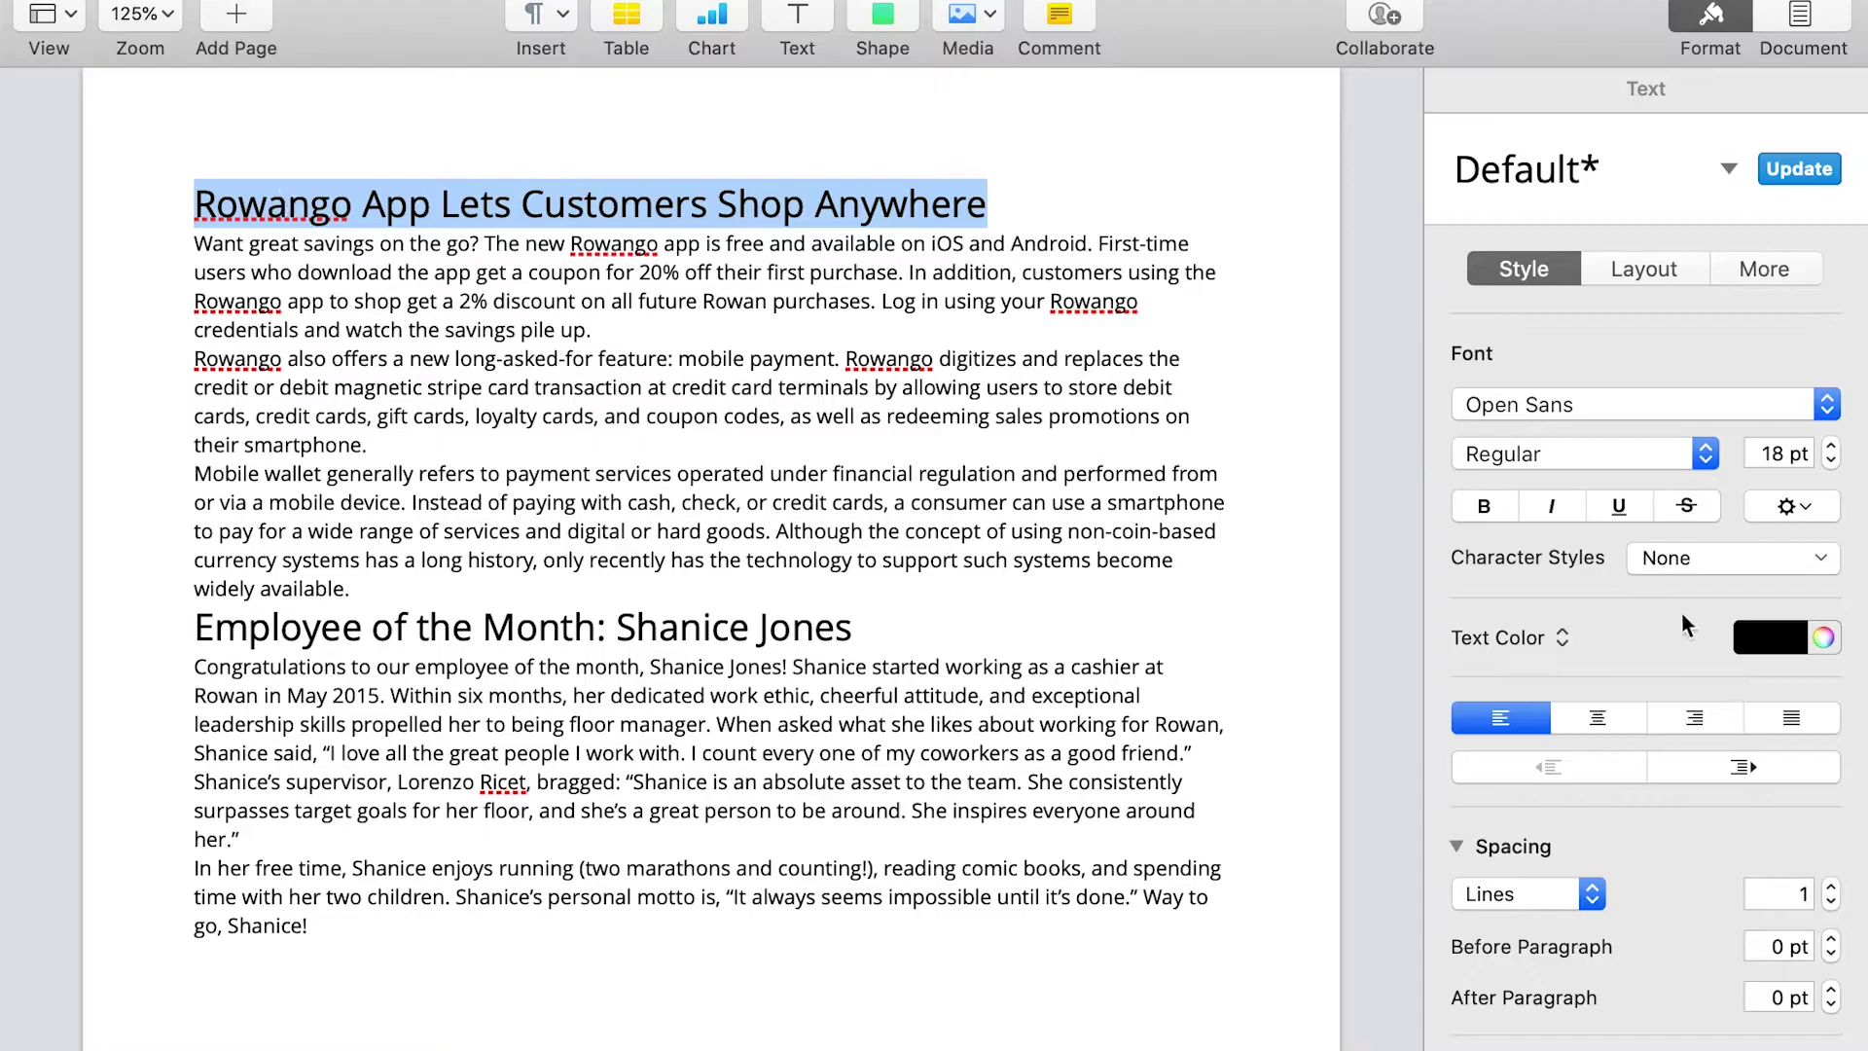
pyautogui.click(1824, 638)
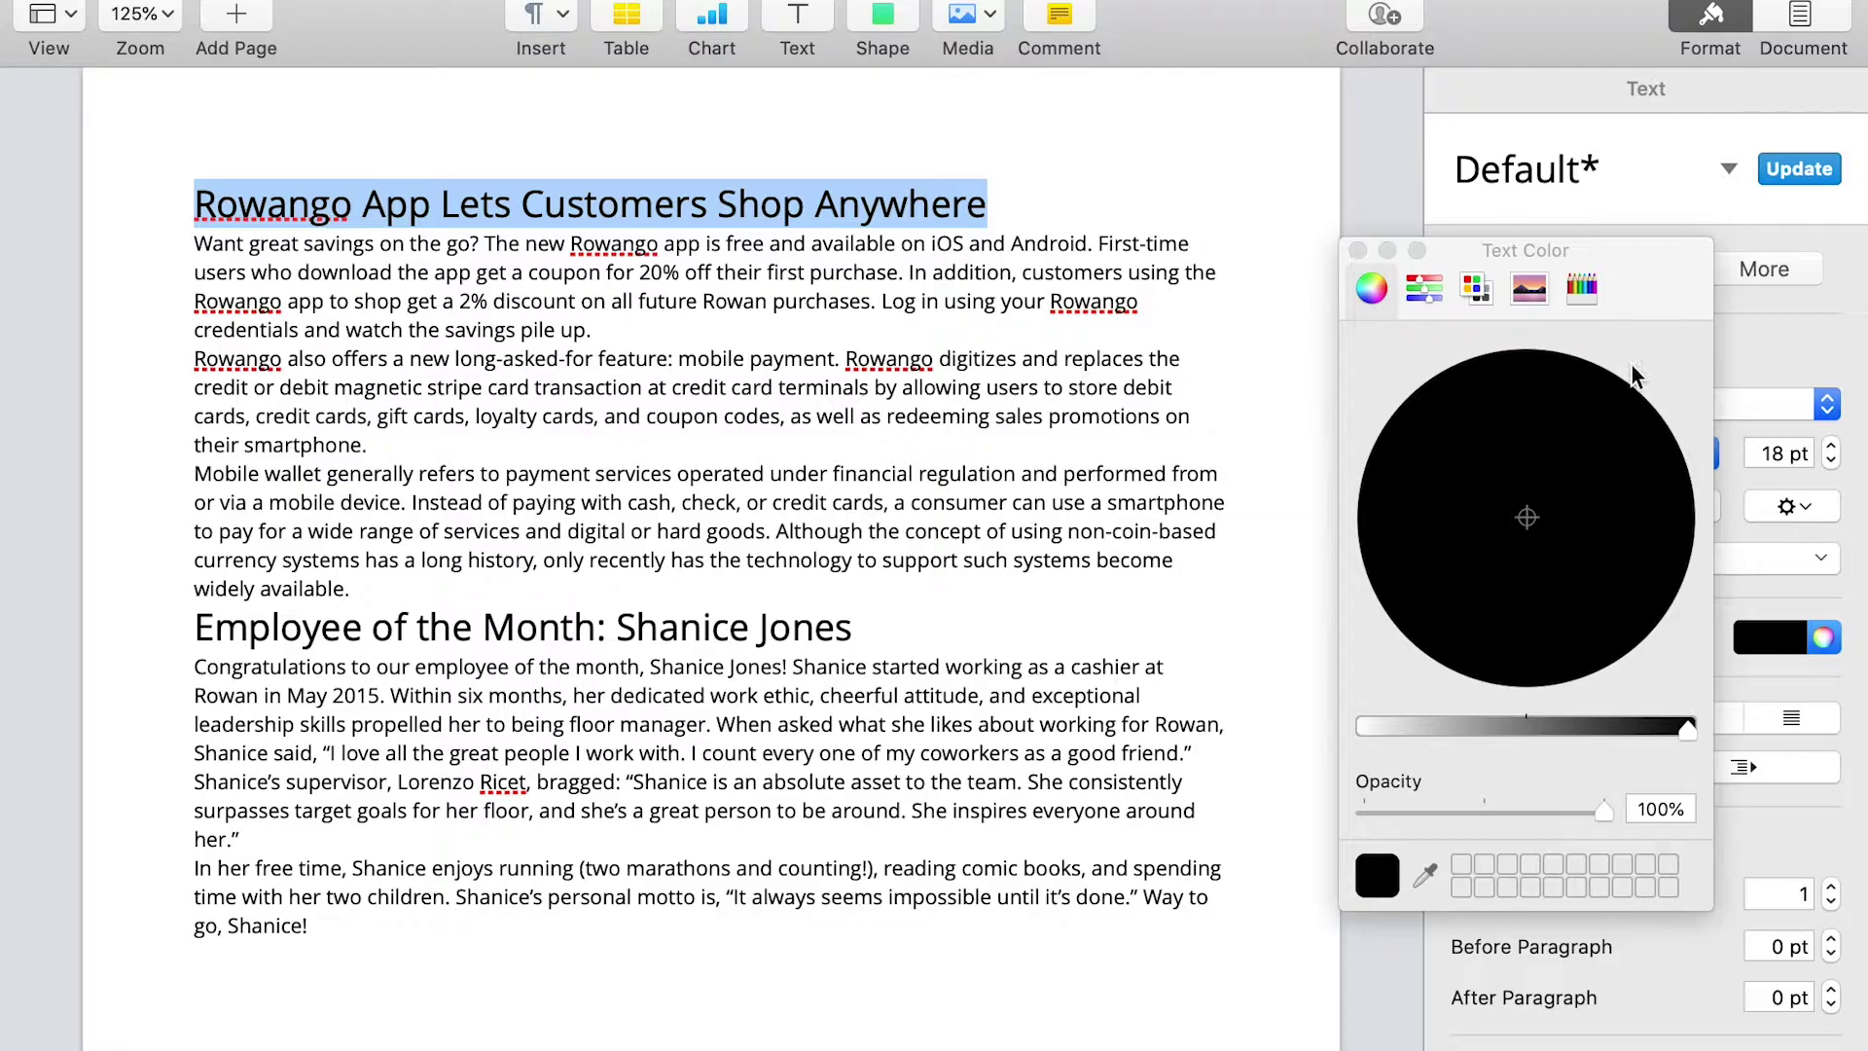
pyautogui.click(1583, 290)
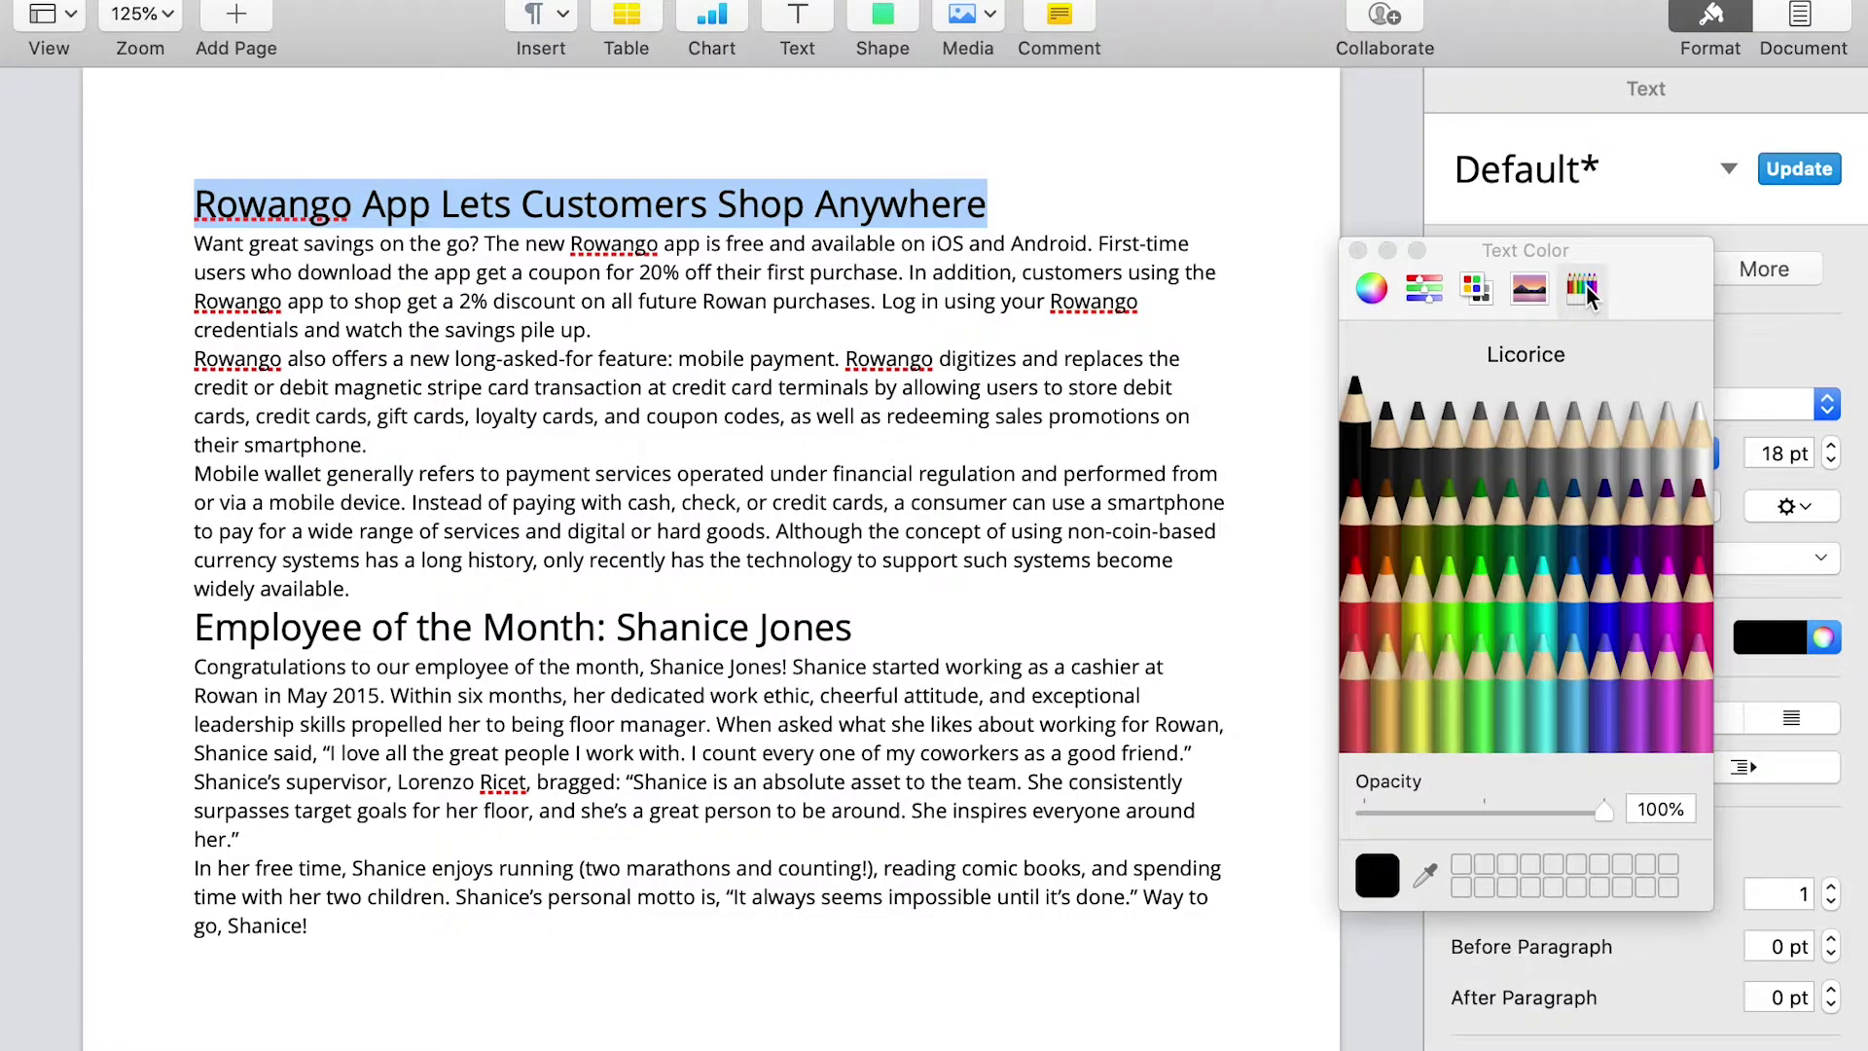
pyautogui.click(1392, 591)
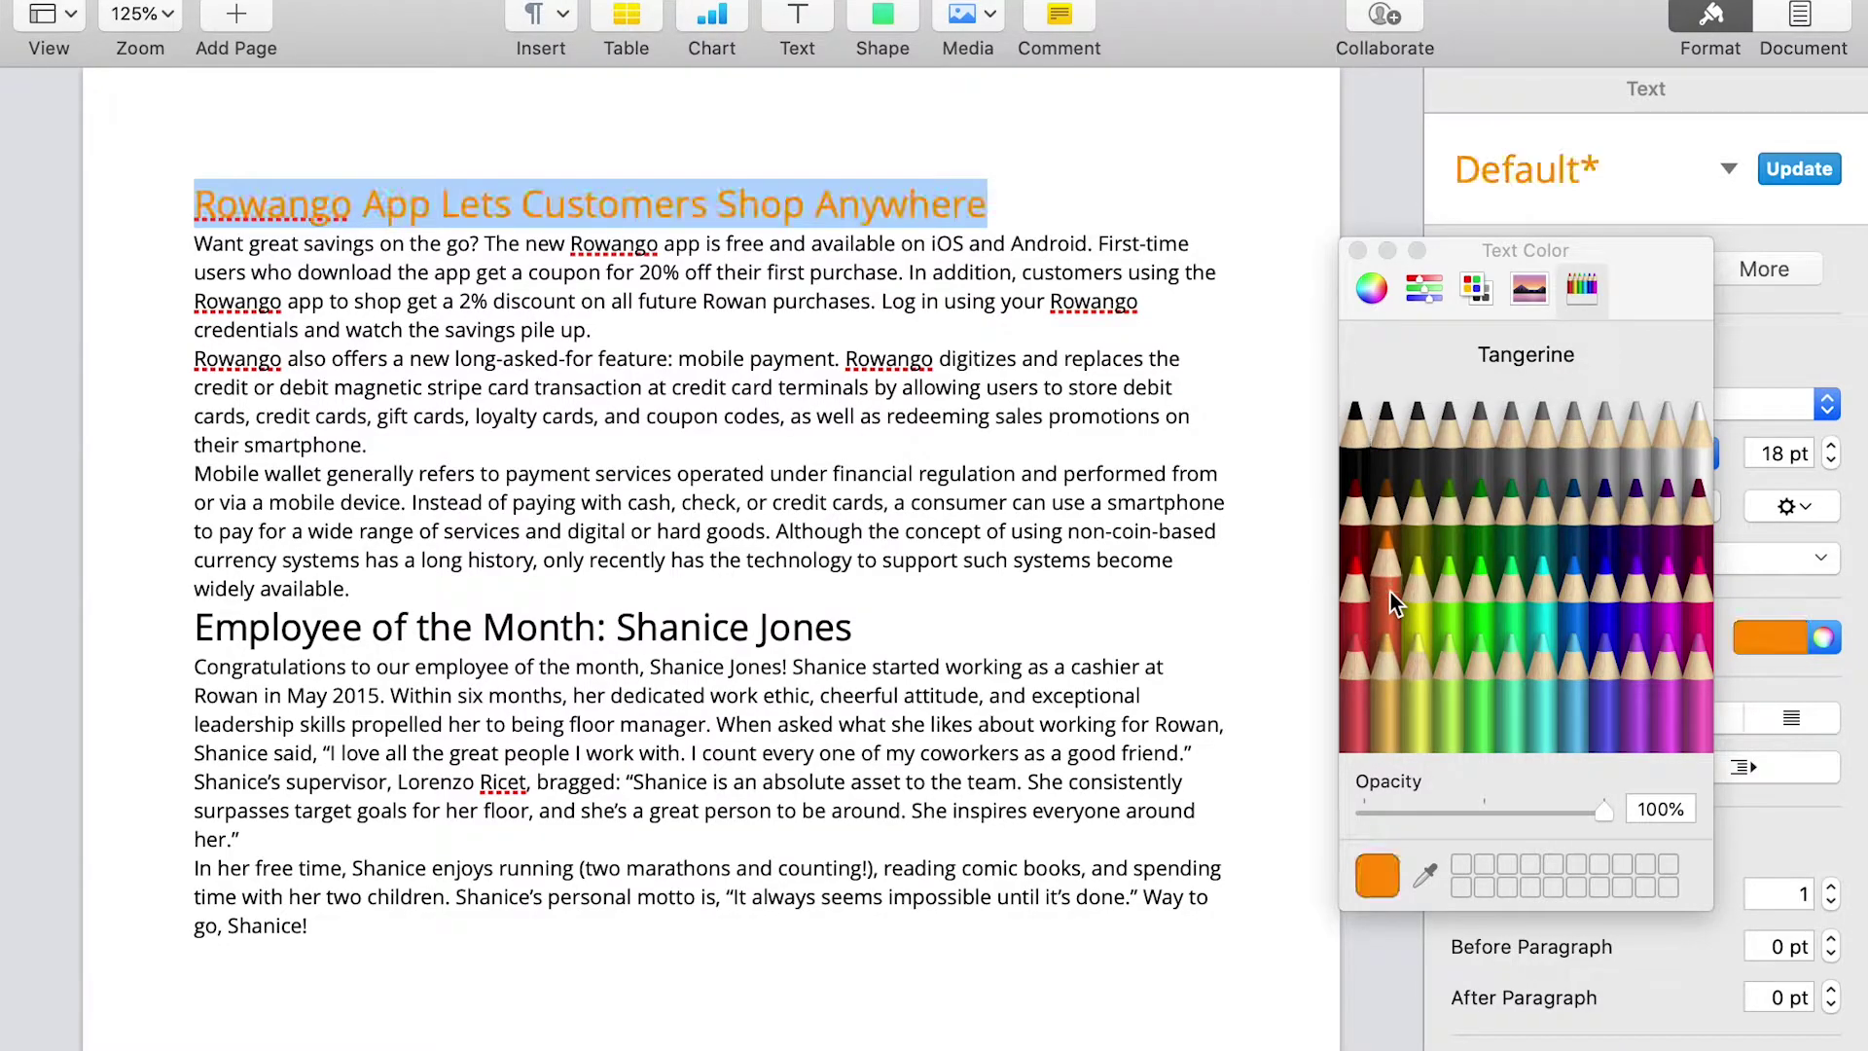
pyautogui.click(1195, 195)
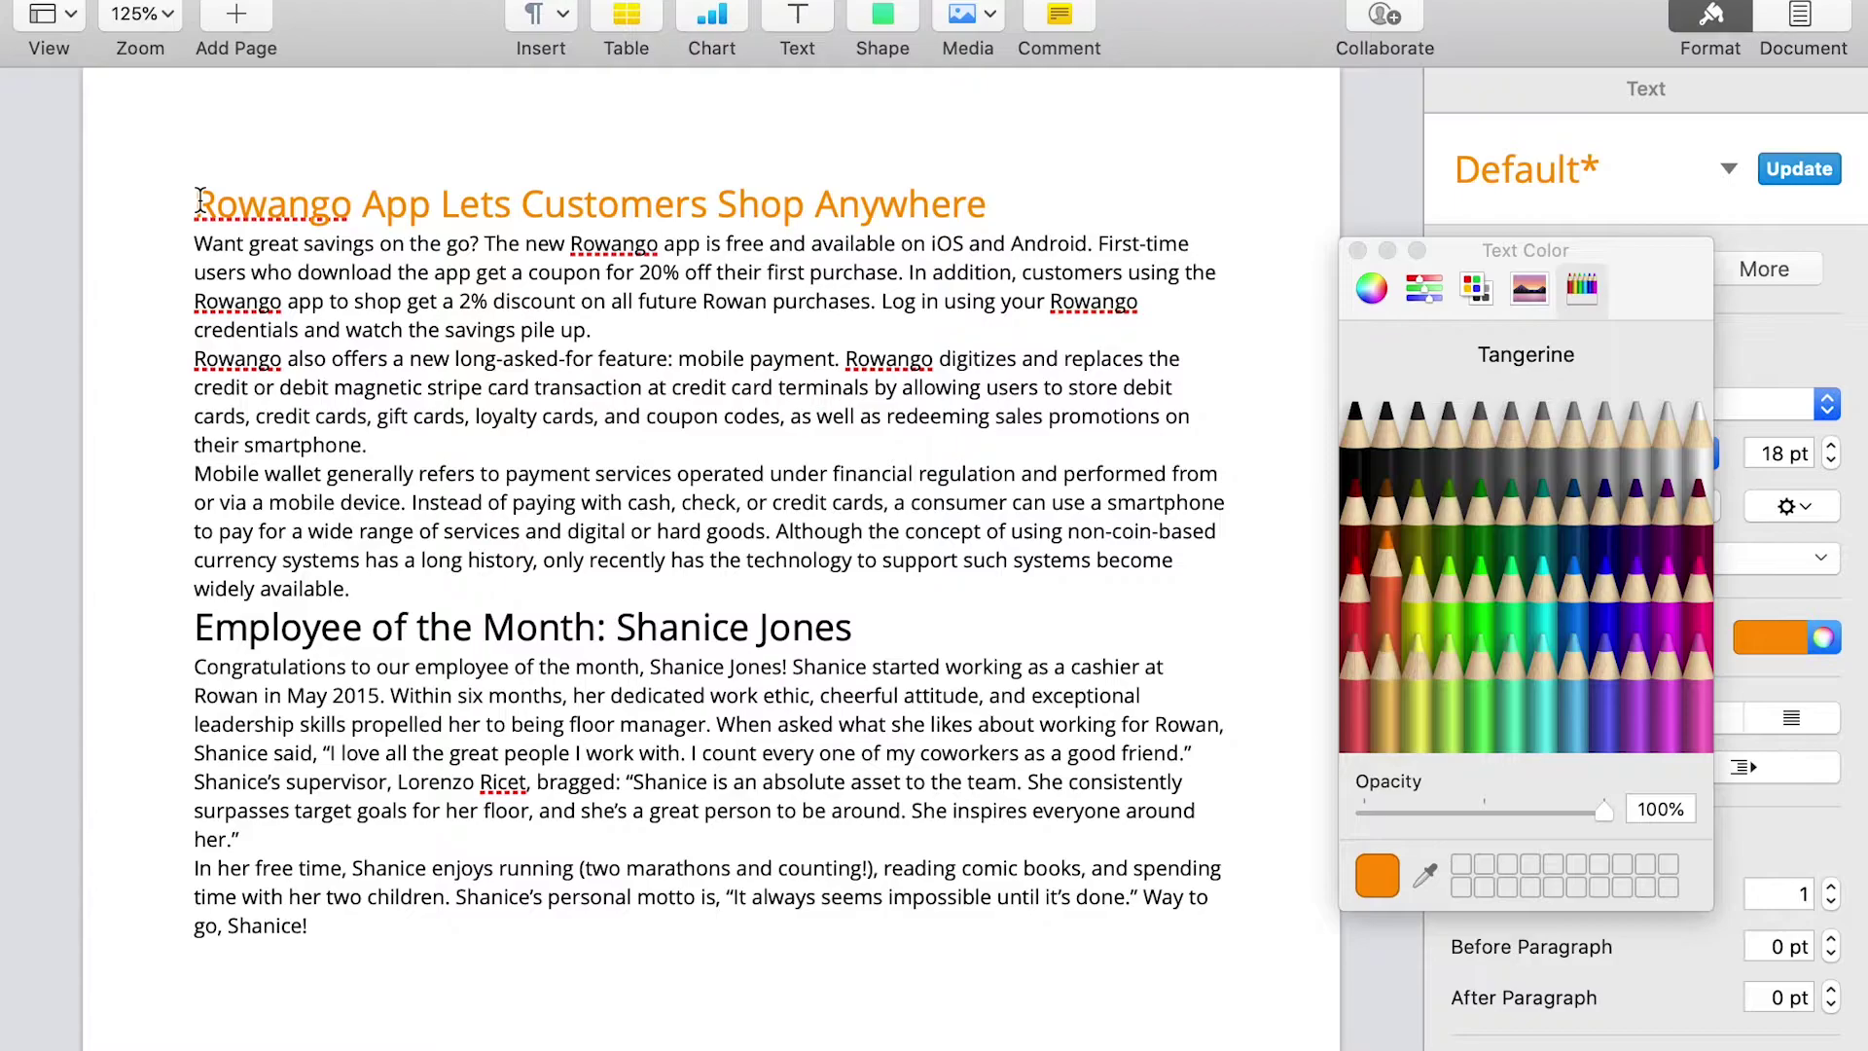
# Reselect the title and deepen its orange on the Color Wheel.
pyautogui.tripleClick(199, 199)
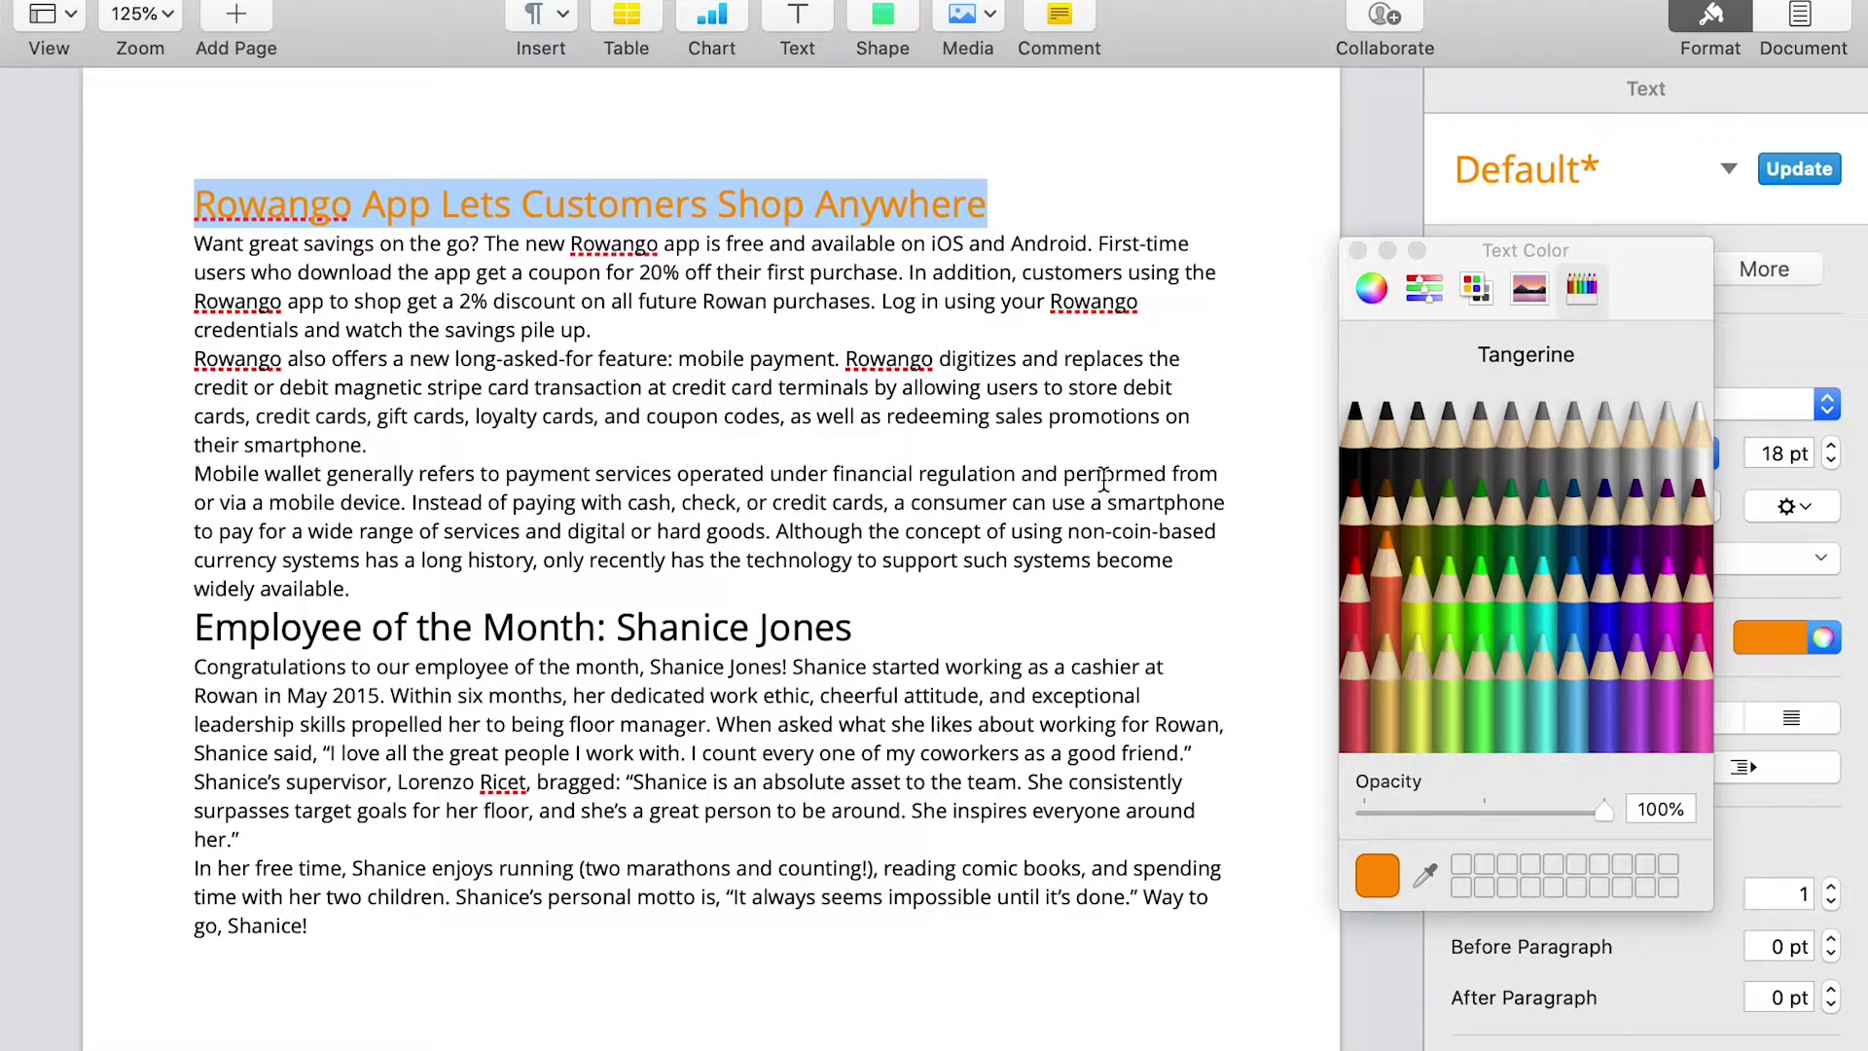
pyautogui.click(1372, 289)
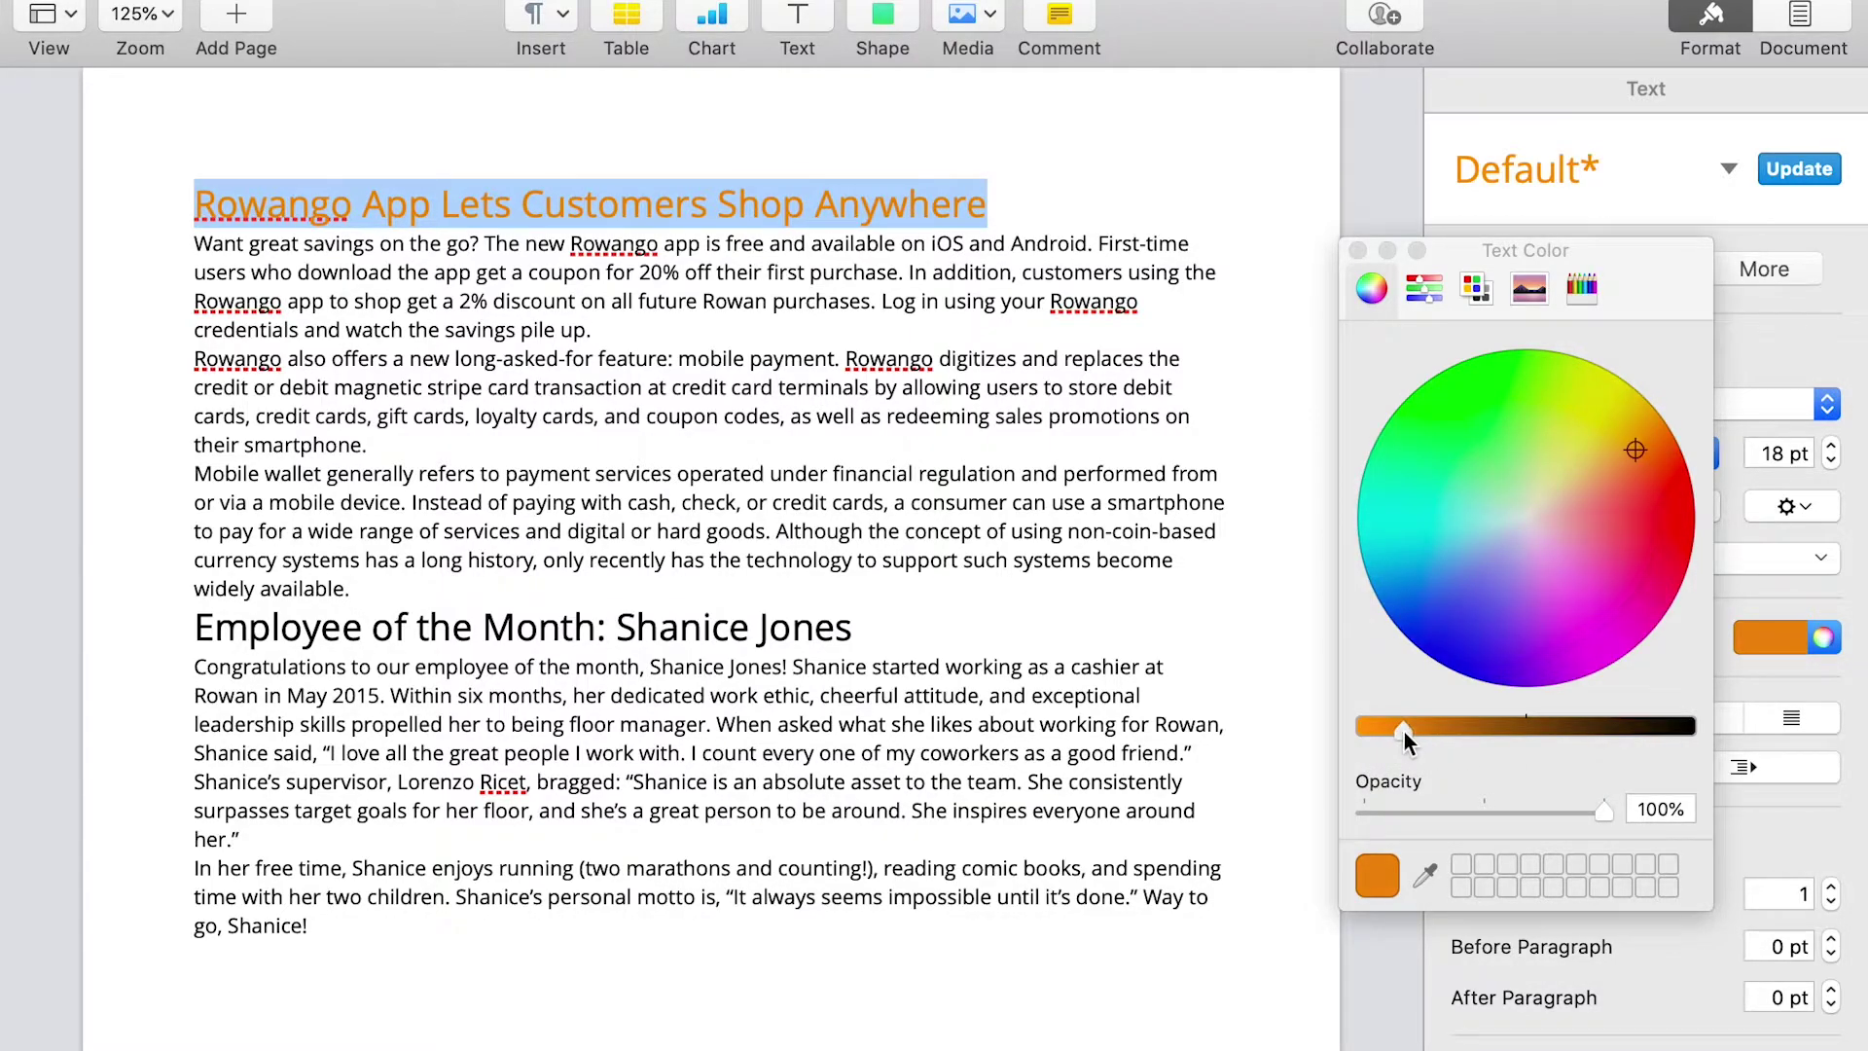
pyautogui.click(1288, 652)
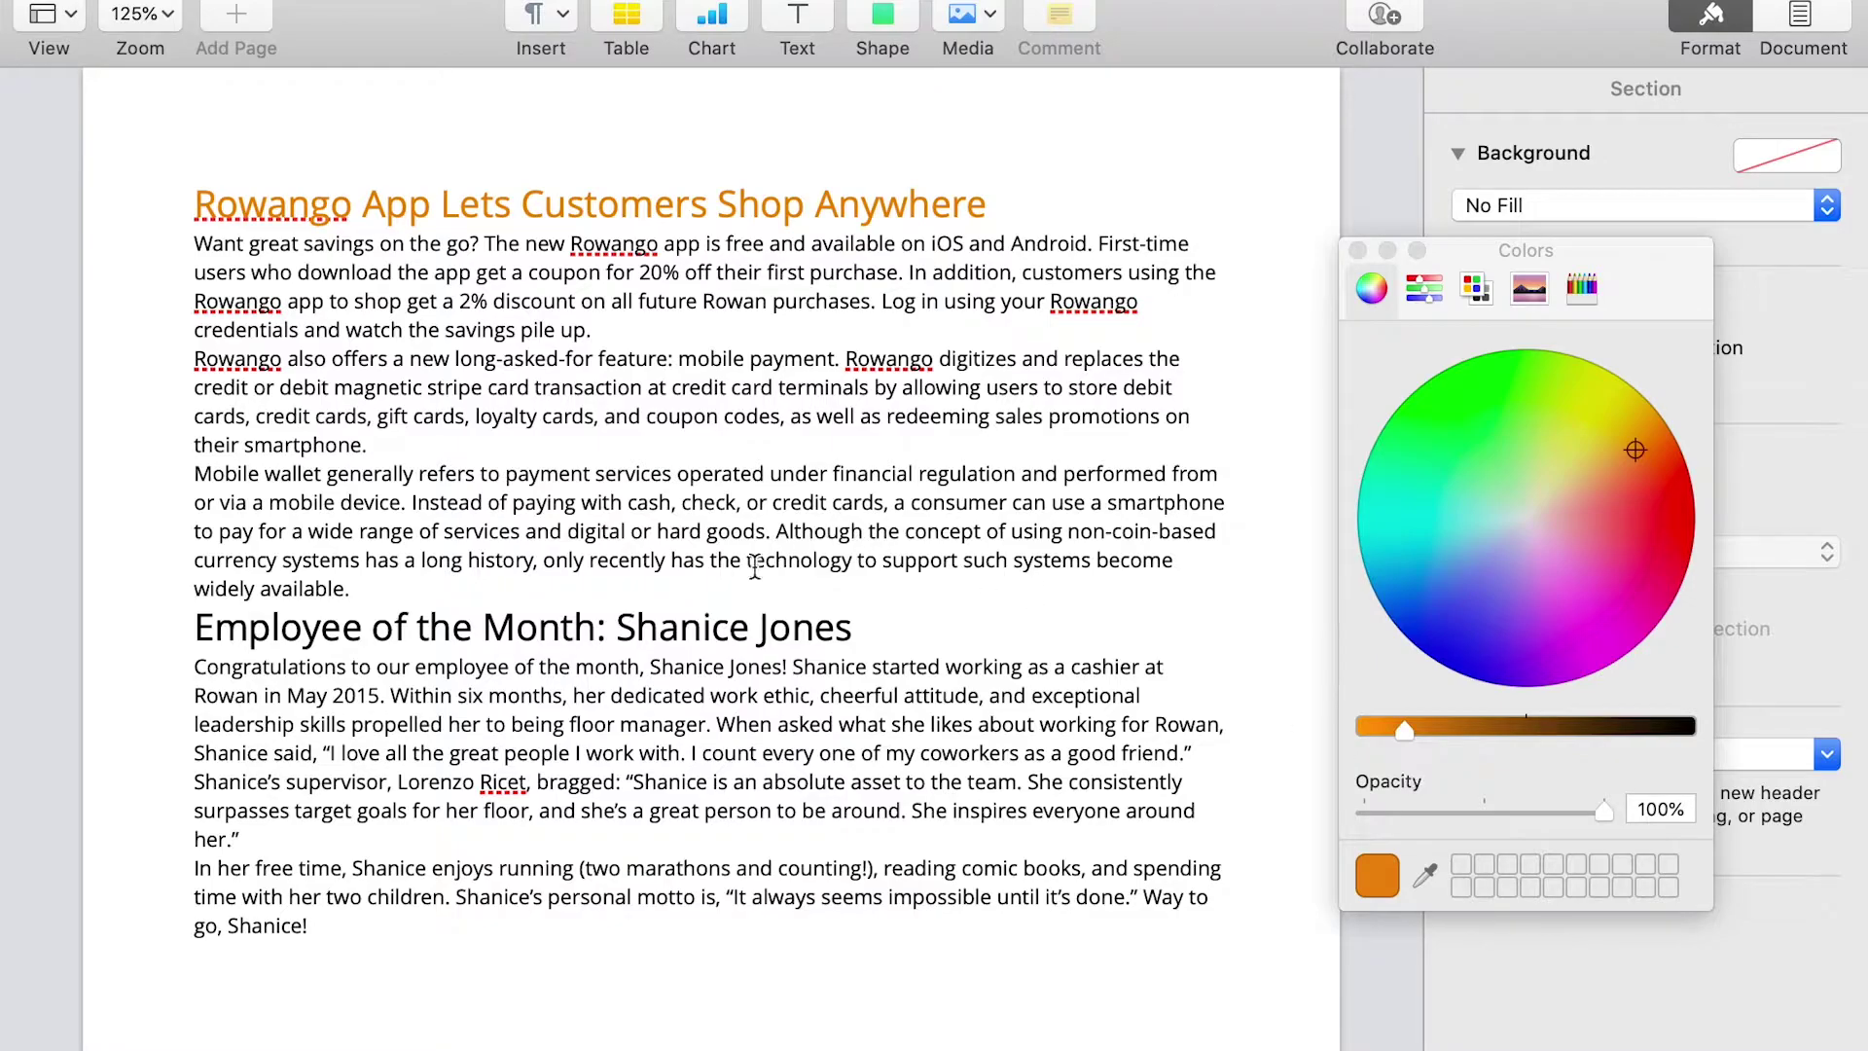
# Sample the title's orange onto the Employee of the Month heading with the colour picker's eyedropper.
pyautogui.click(852, 627)
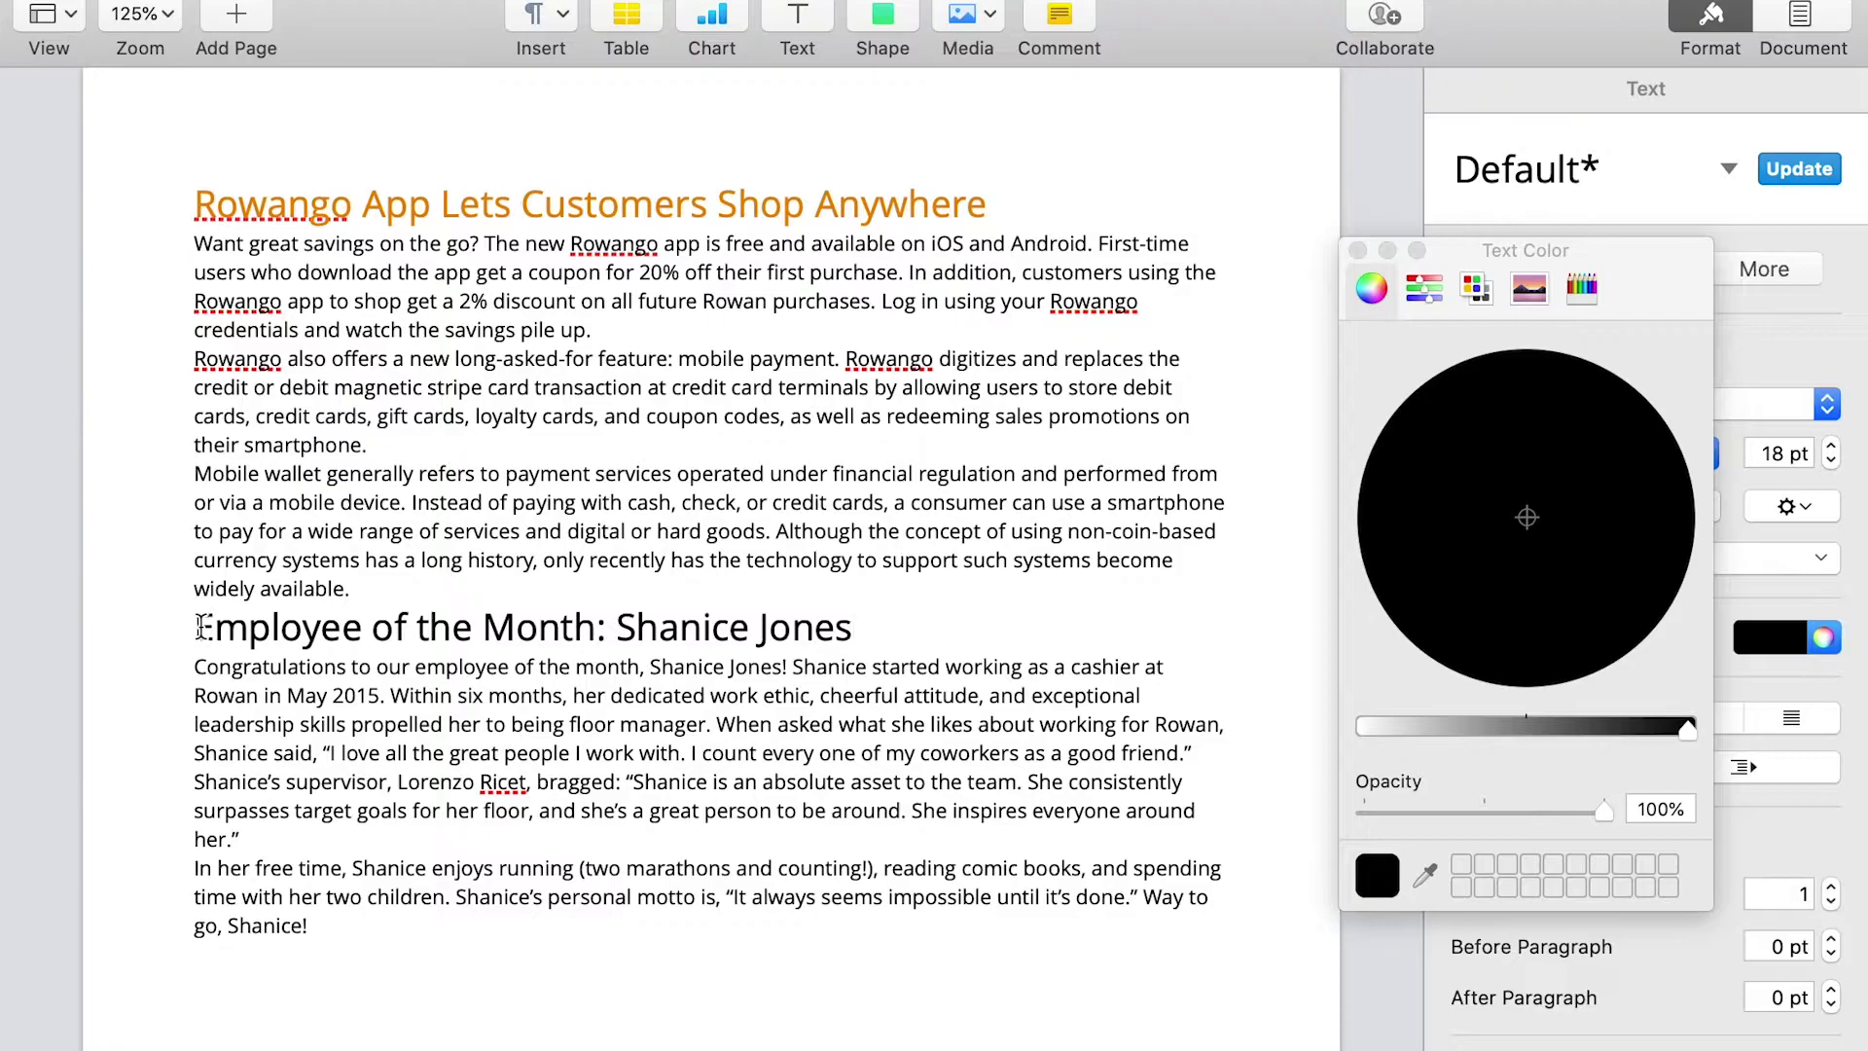
pyautogui.keyDown('shift'); pyautogui.click(200, 628); pyautogui.keyUp('shift')
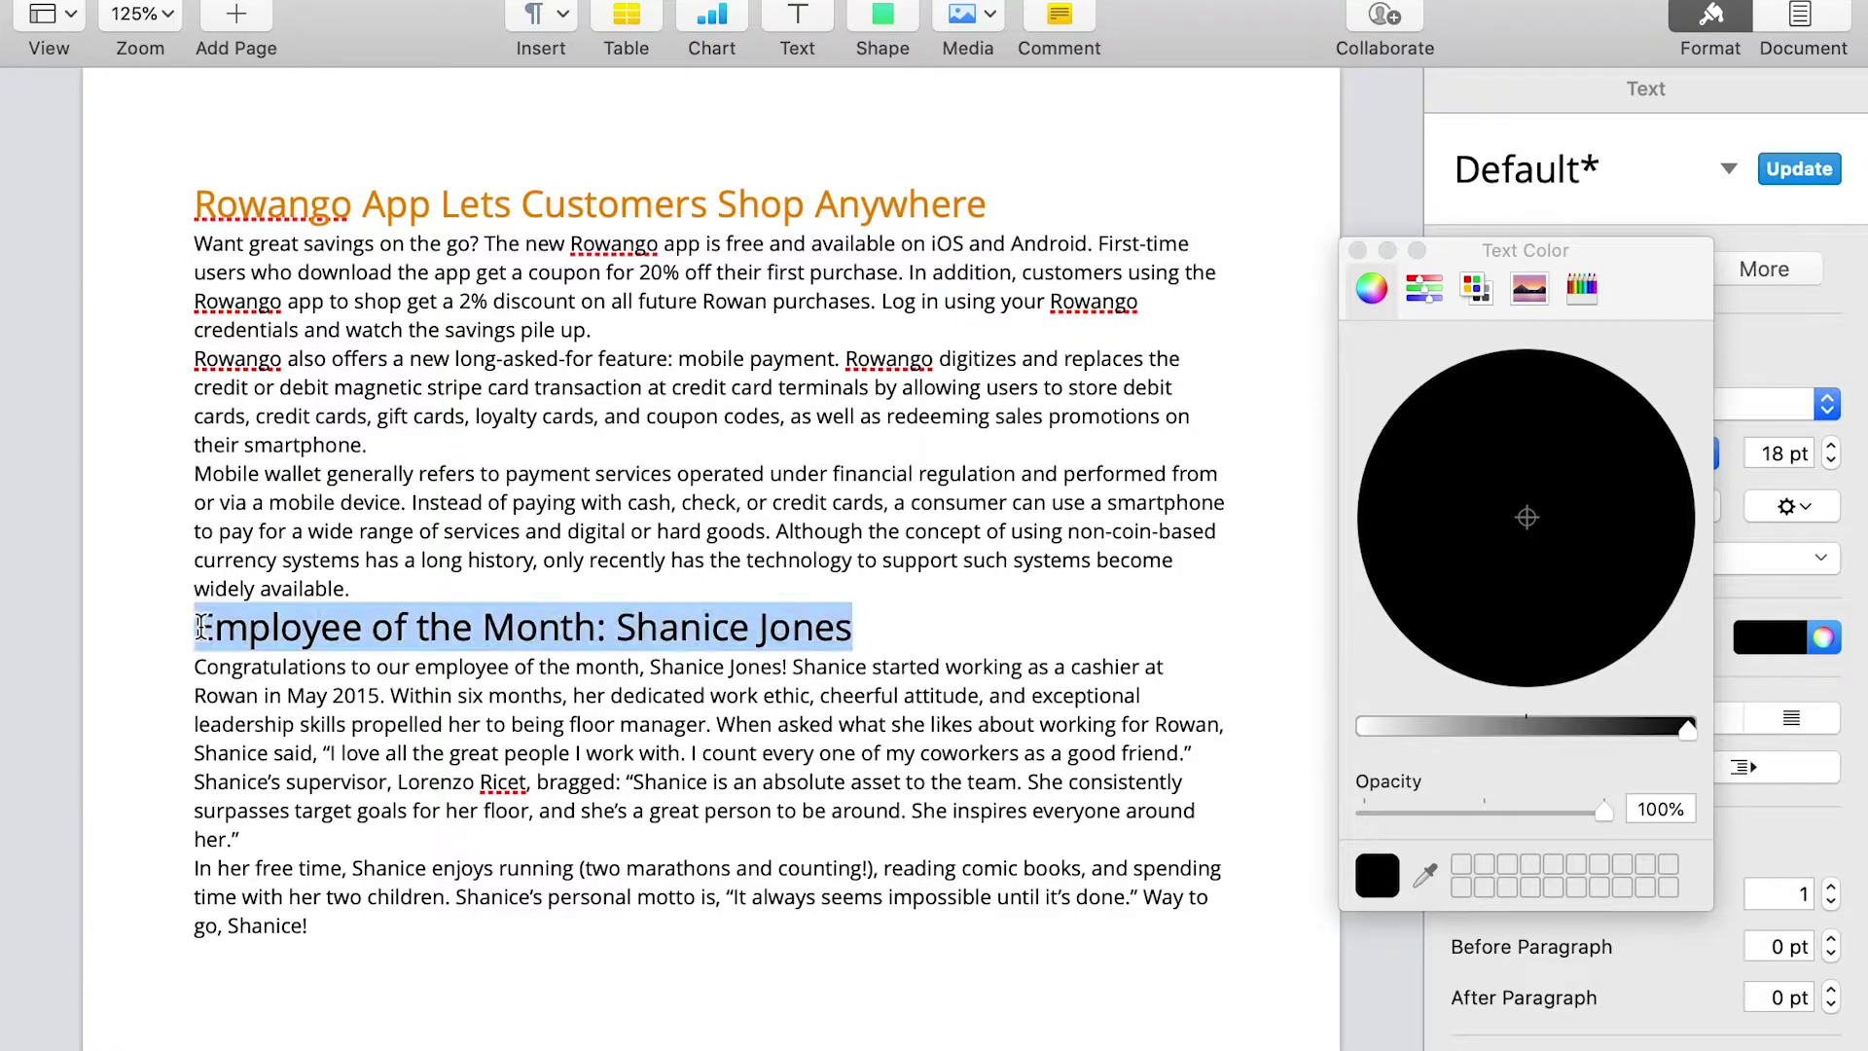
pyautogui.click(1425, 873)
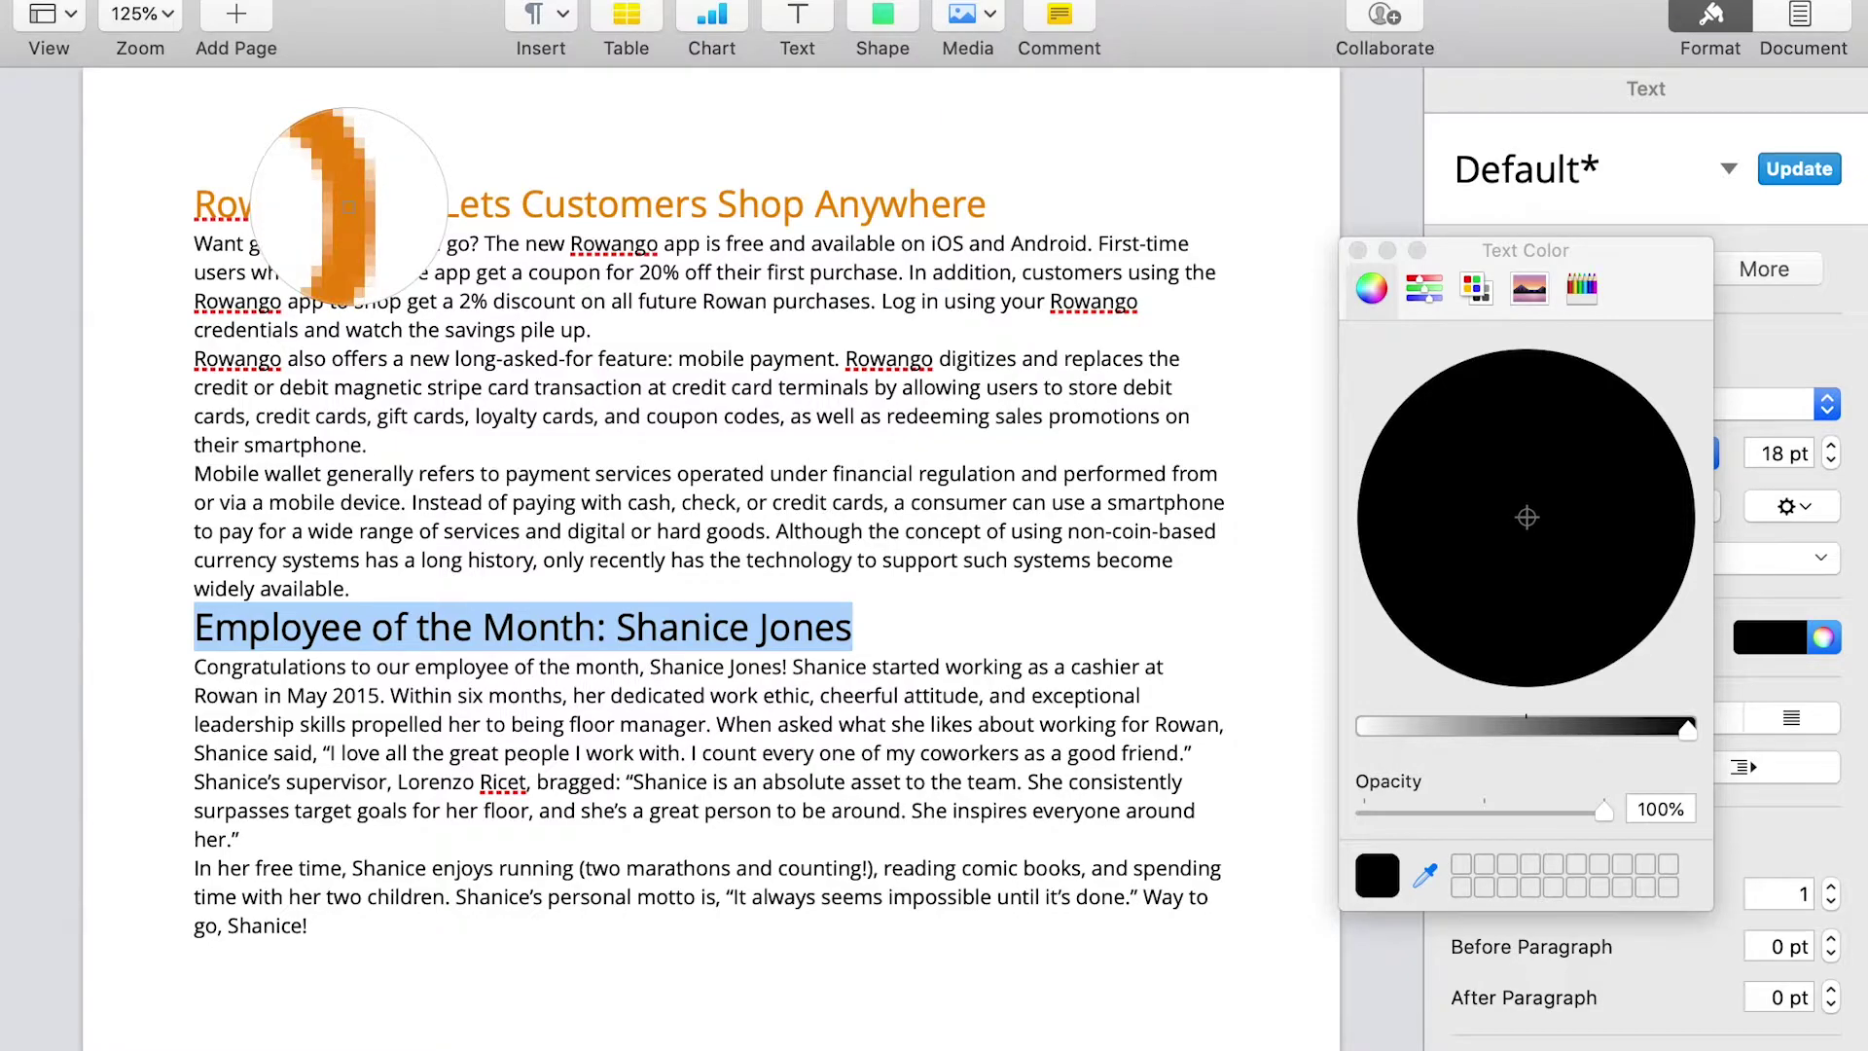
pyautogui.click(348, 207)
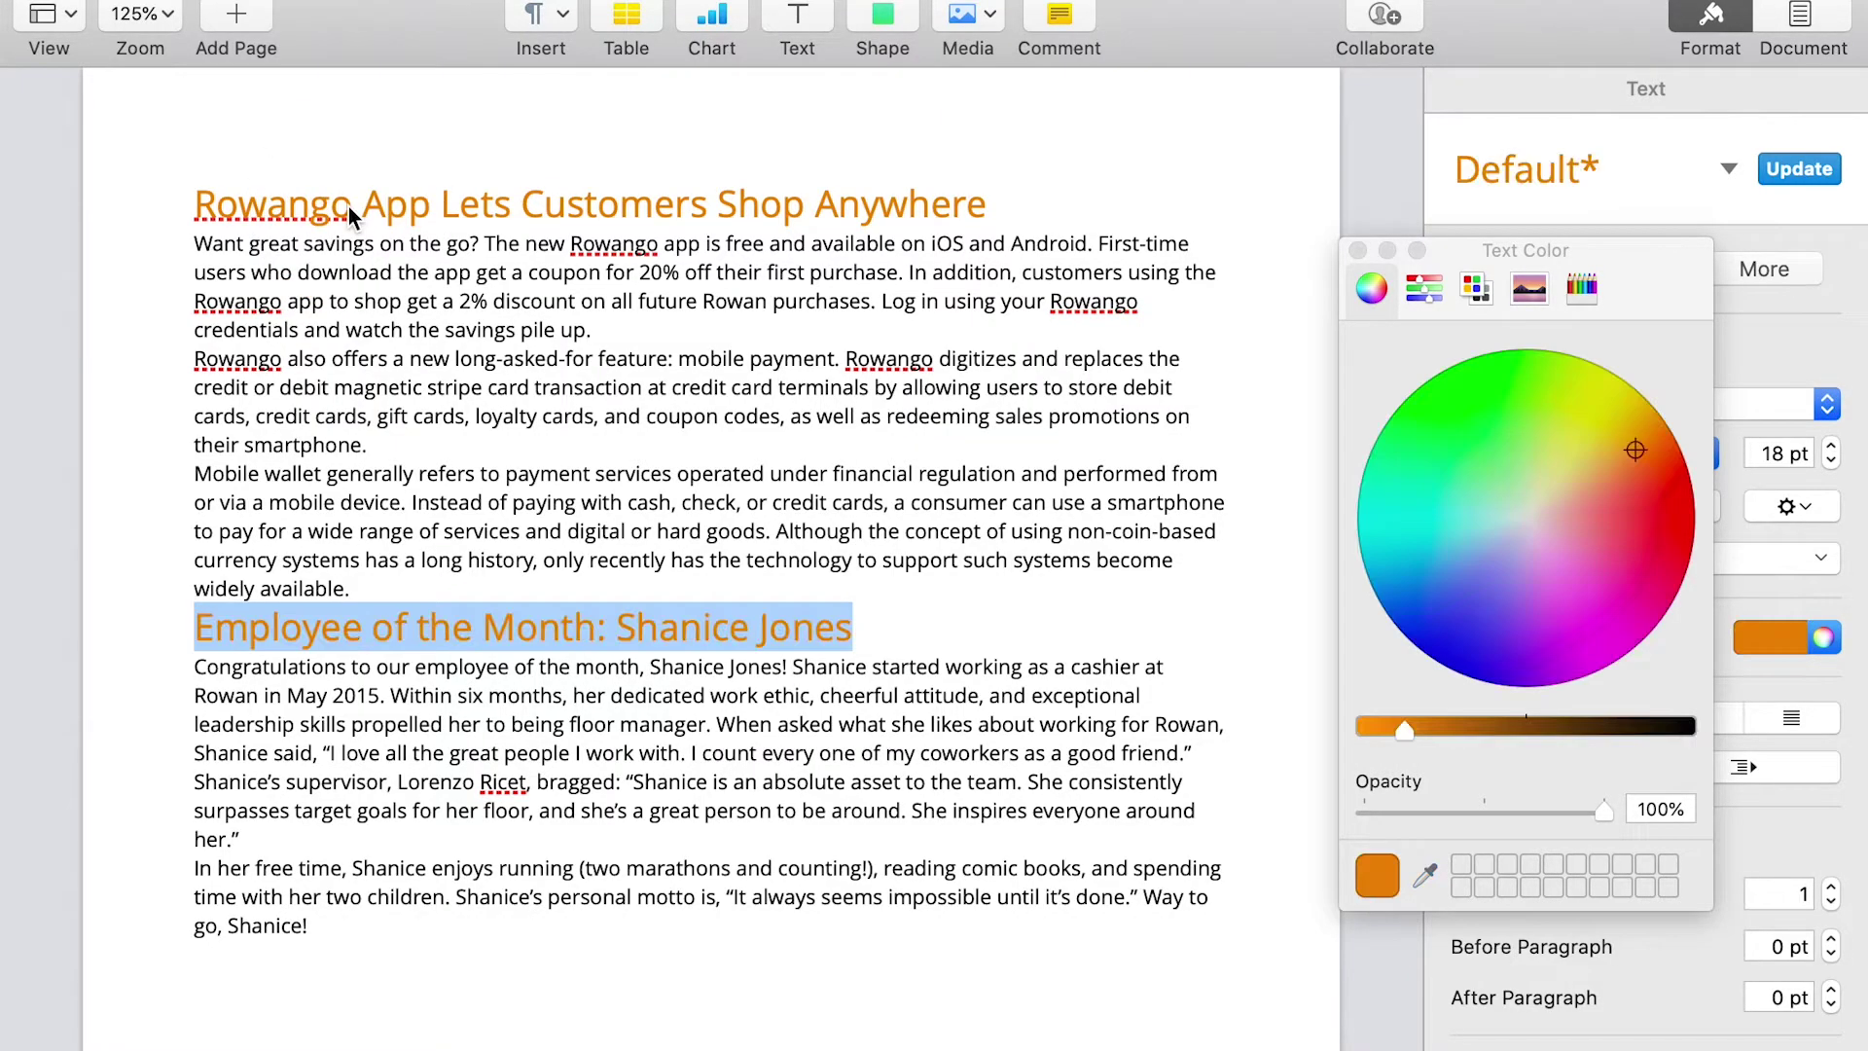
pyautogui.click(1160, 625)
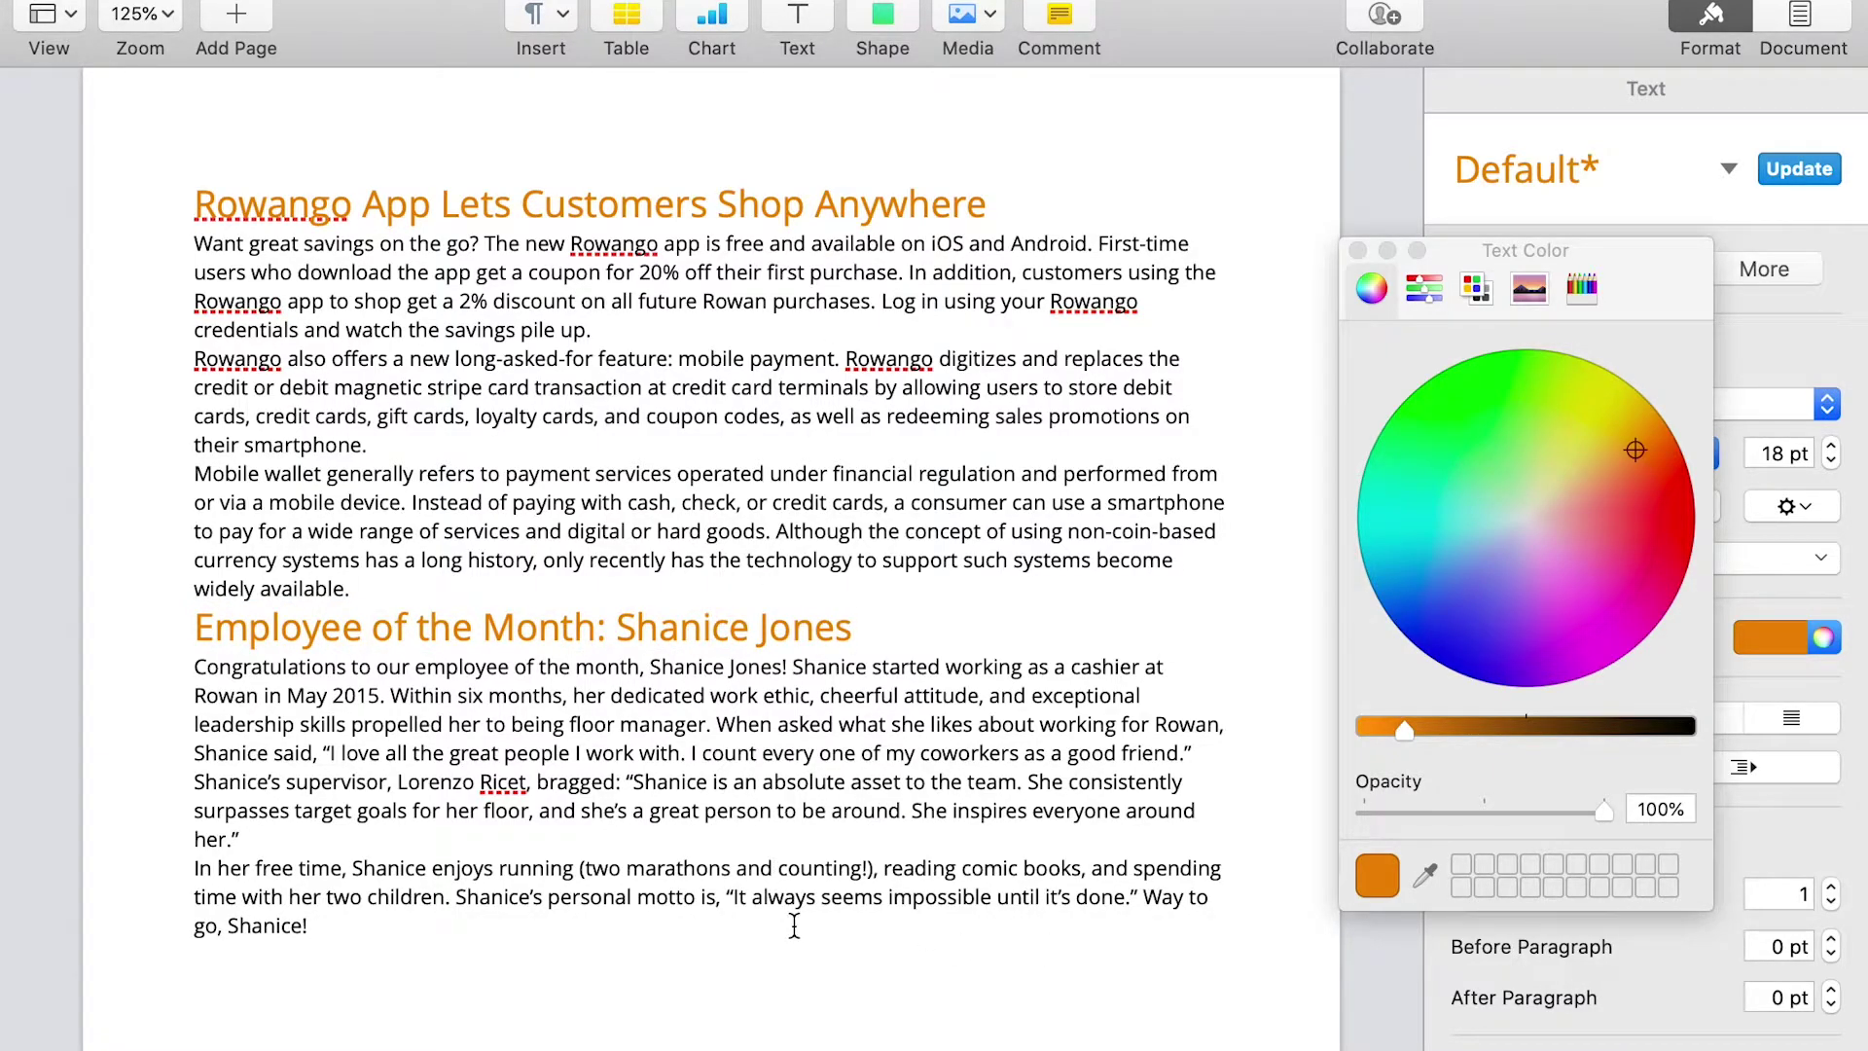
# Undo the heading colours, try the stock Apple Orange on the first heading, then close the colour window.
pyautogui.press('super+z')
pyautogui.press('super+z')
pyautogui.press('super+z')
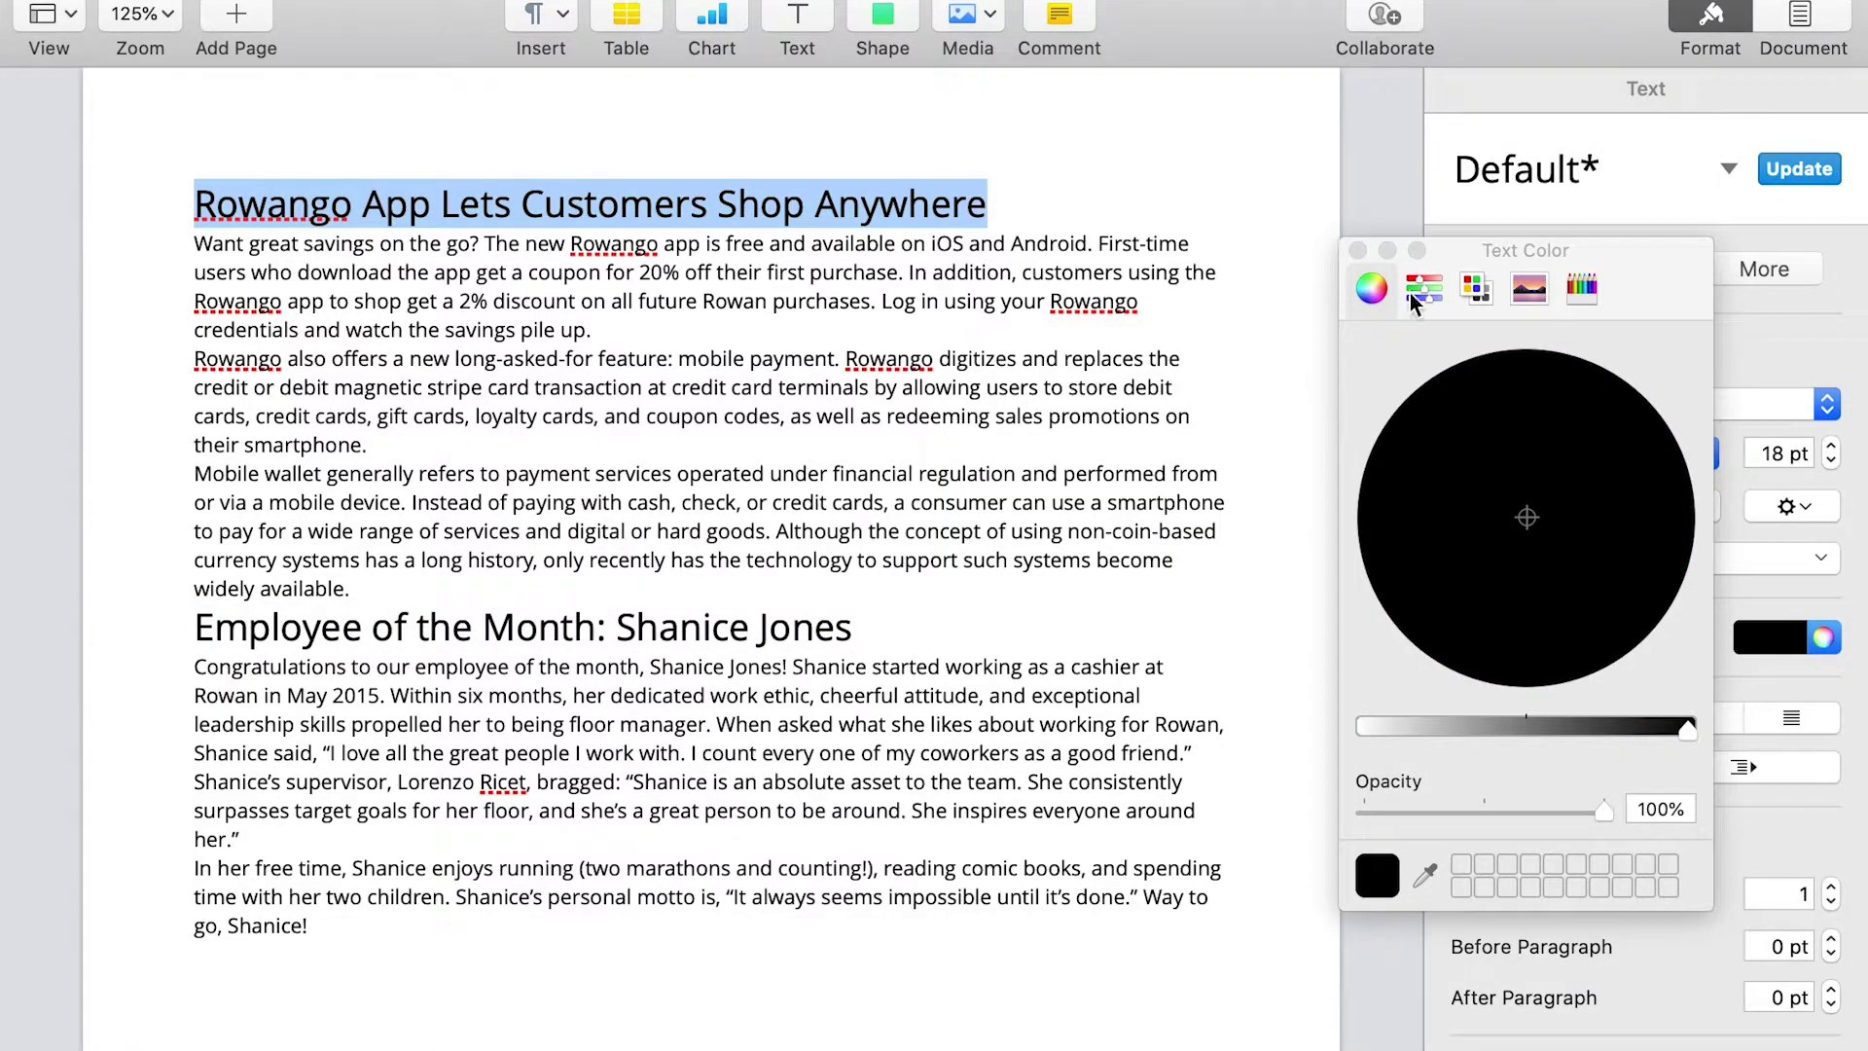
pyautogui.click(1476, 288)
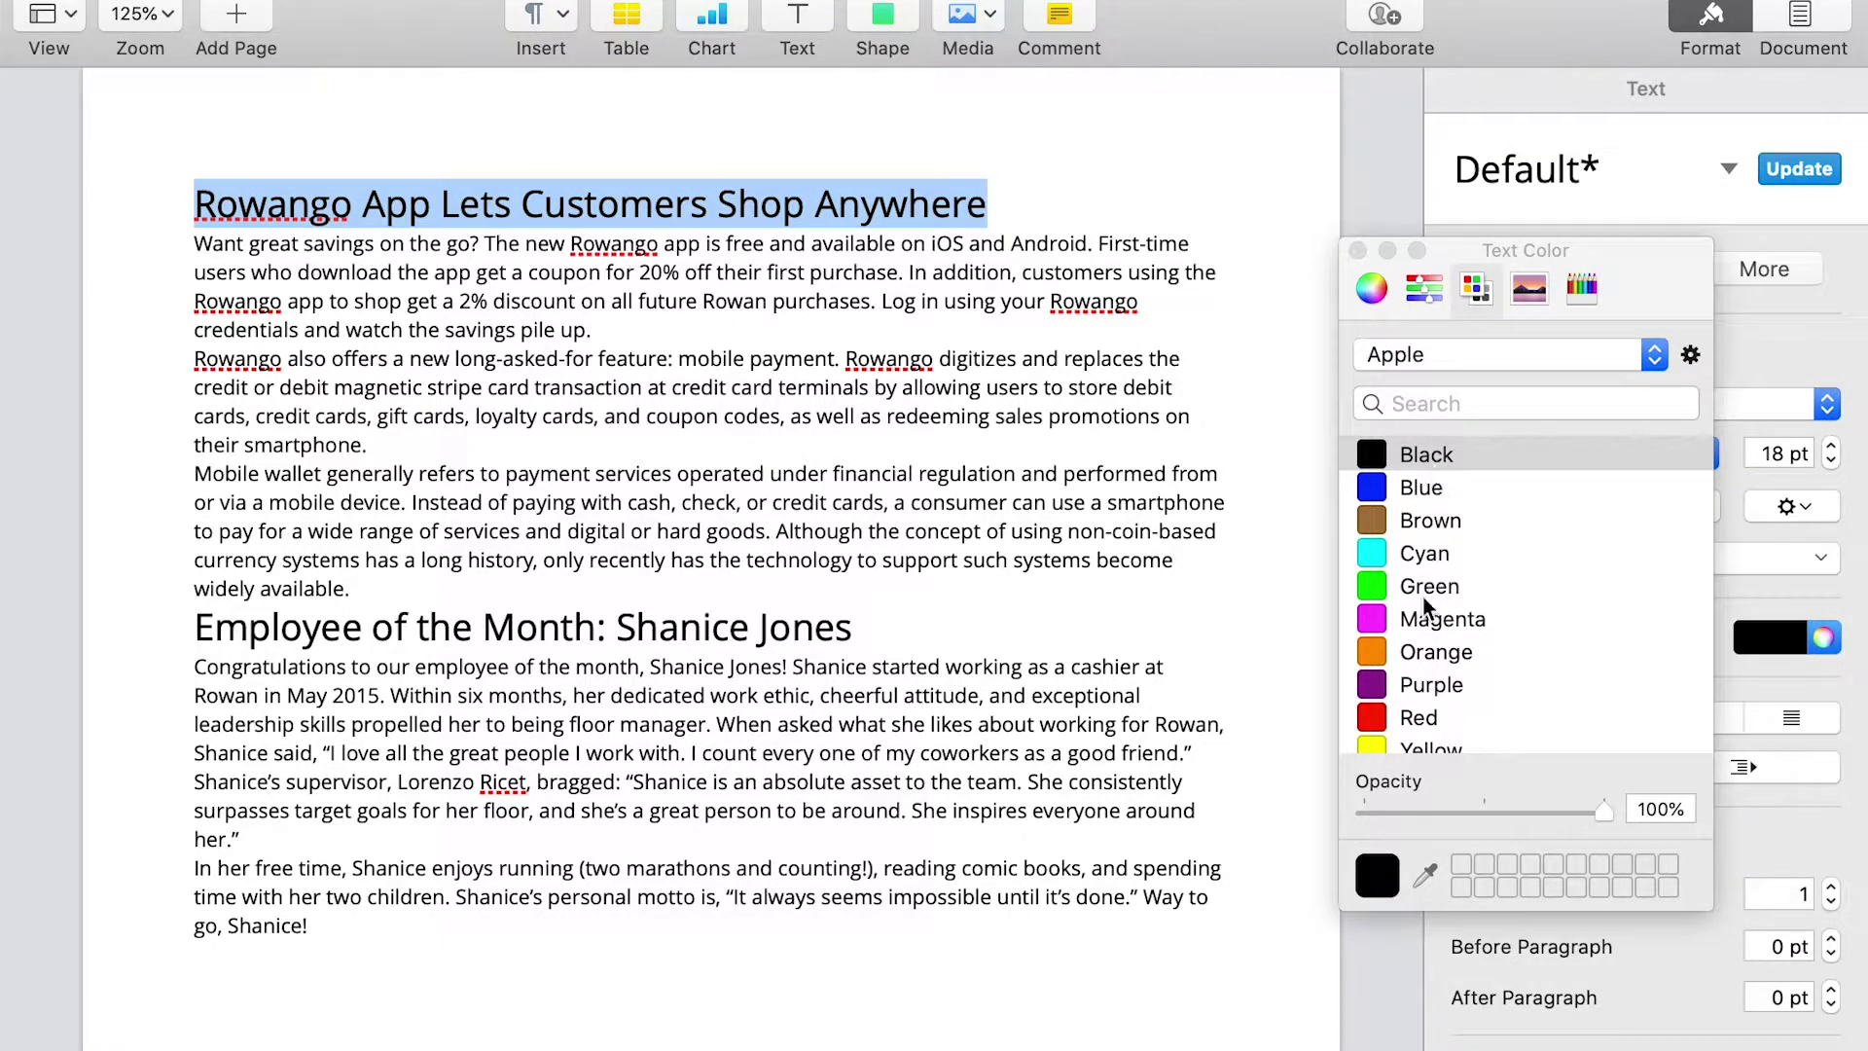
pyautogui.scroll(-1, 1465, 688)
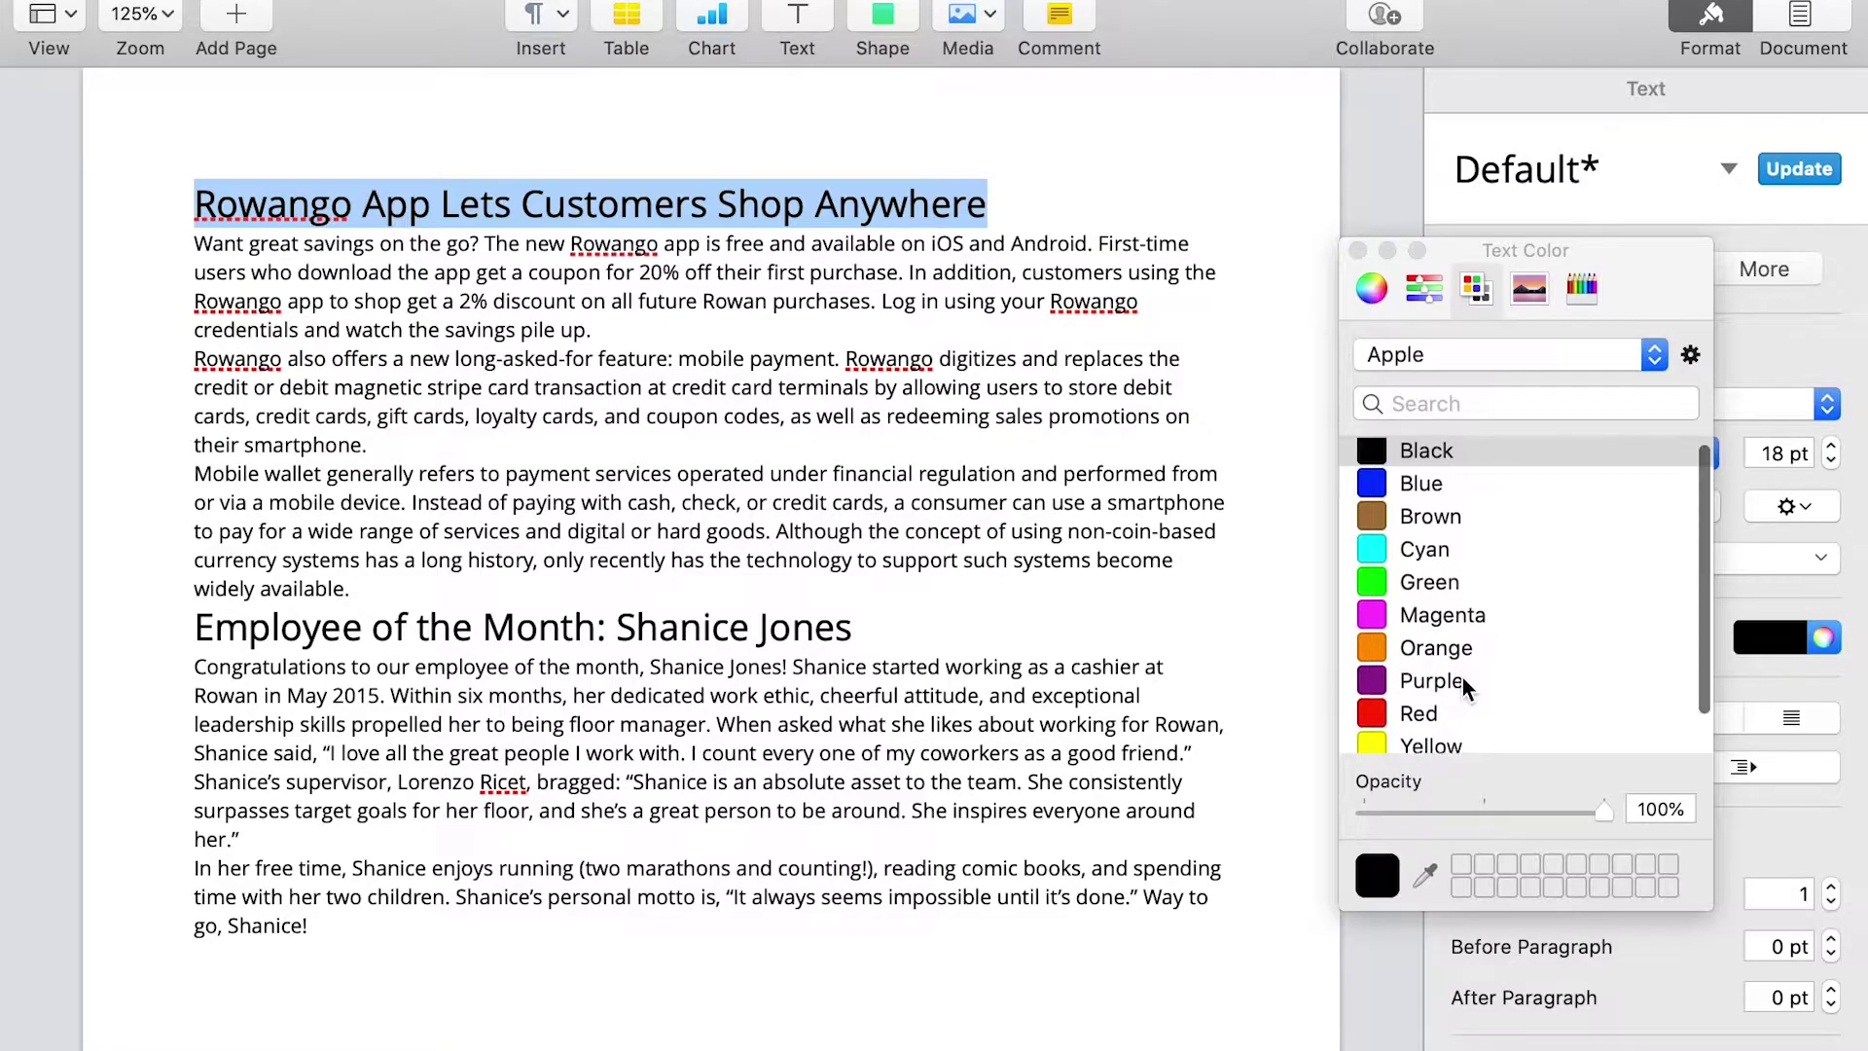
pyautogui.scroll(-3, 1464, 688)
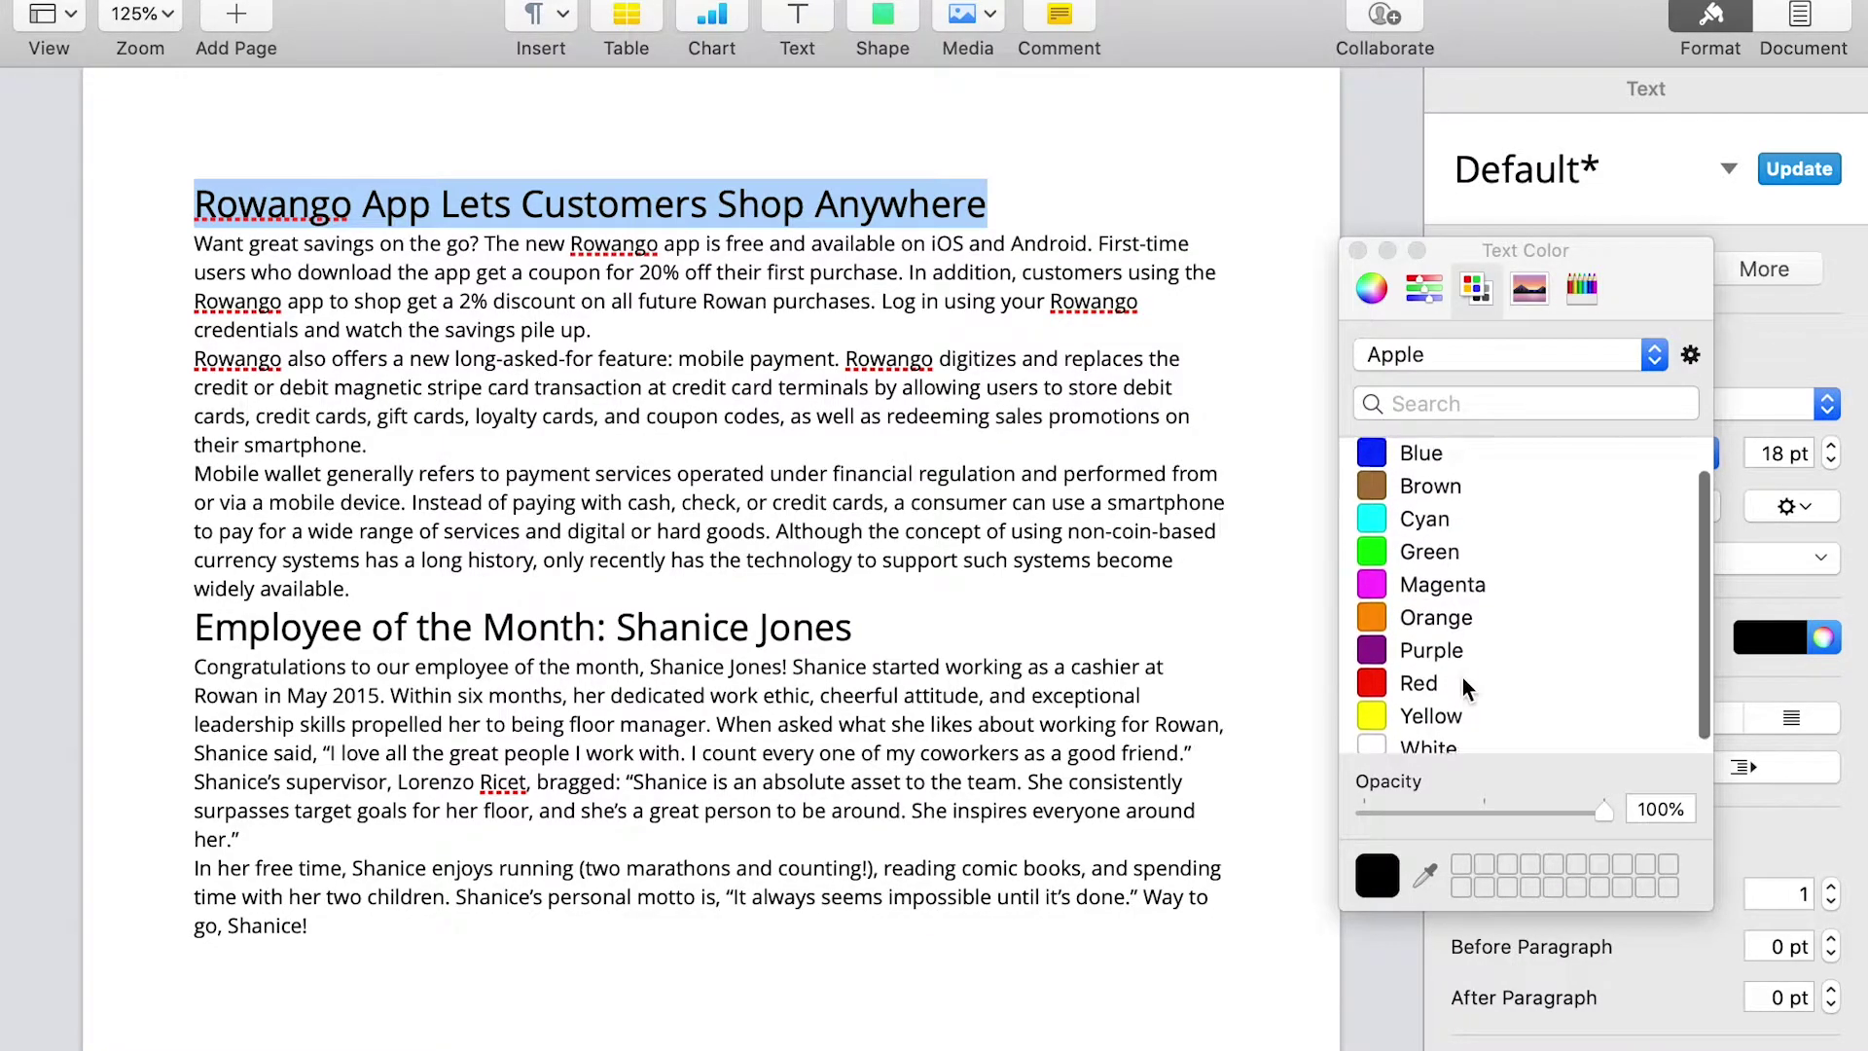
pyautogui.scroll(1, 1465, 688)
pyautogui.click(1380, 629)
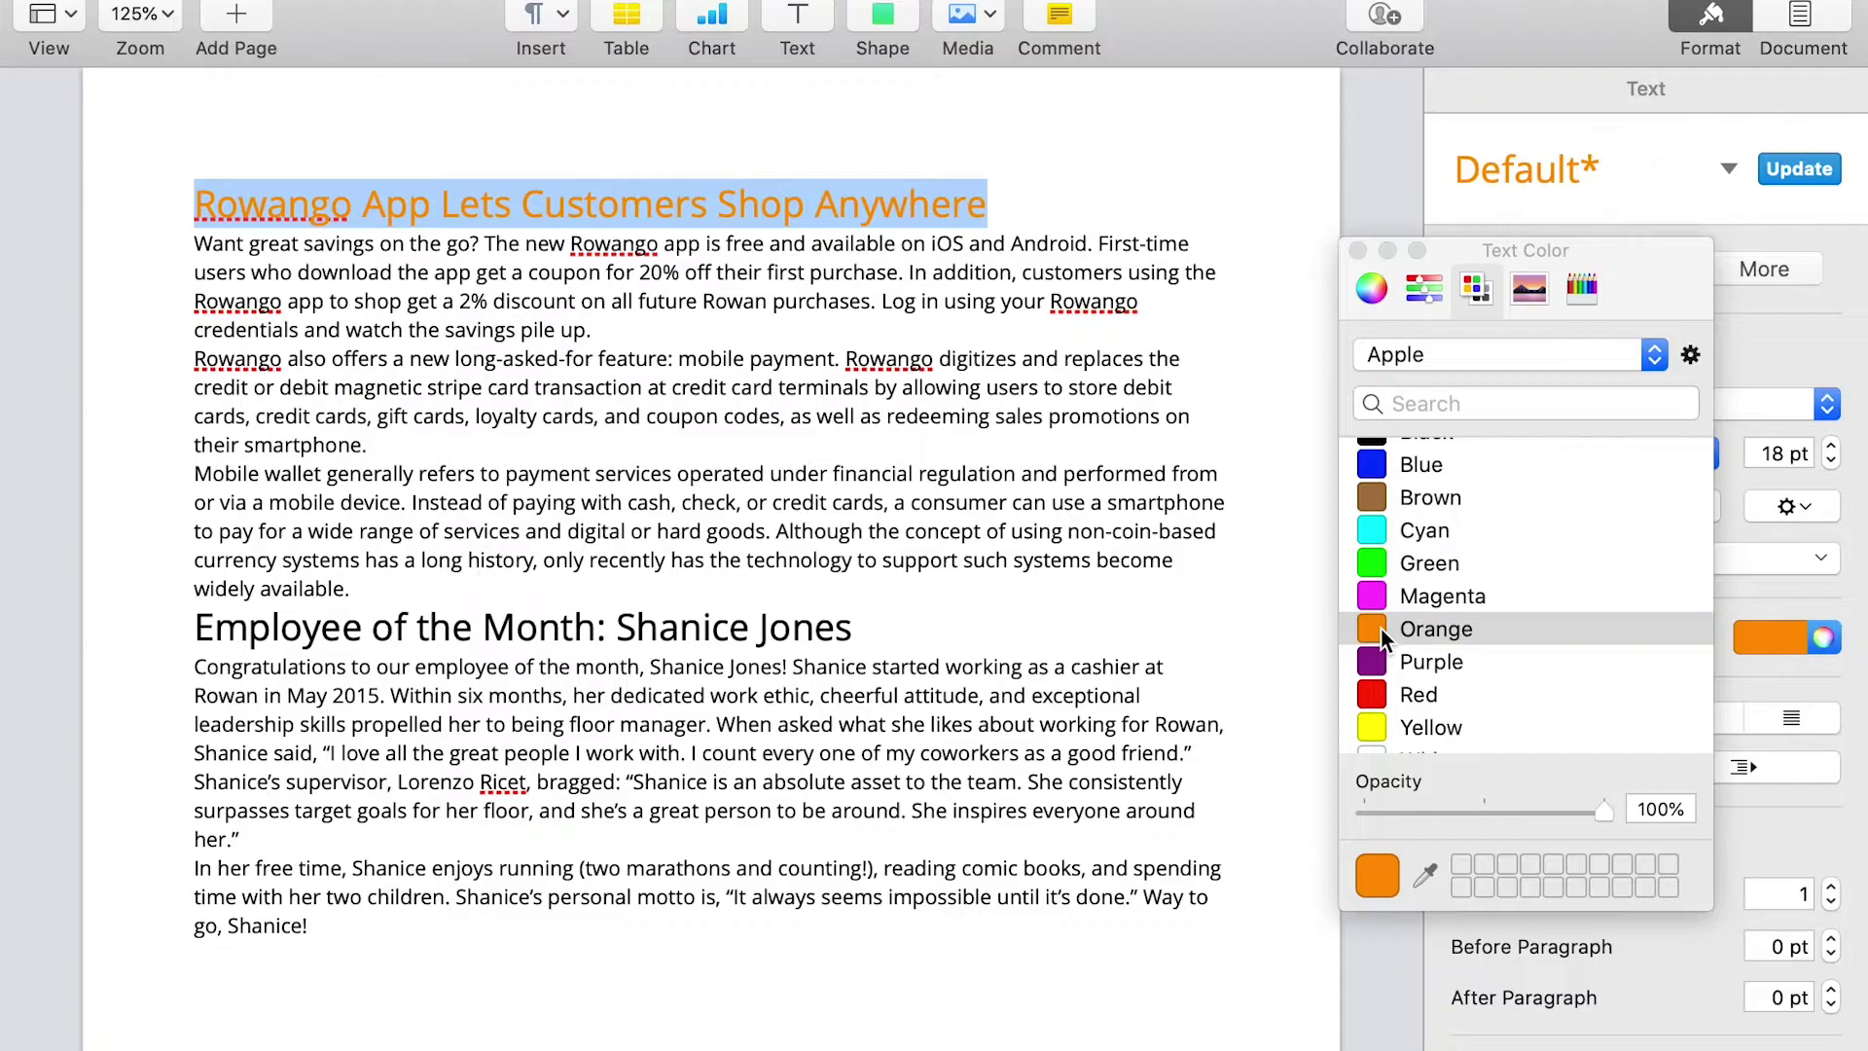
pyautogui.click(1372, 288)
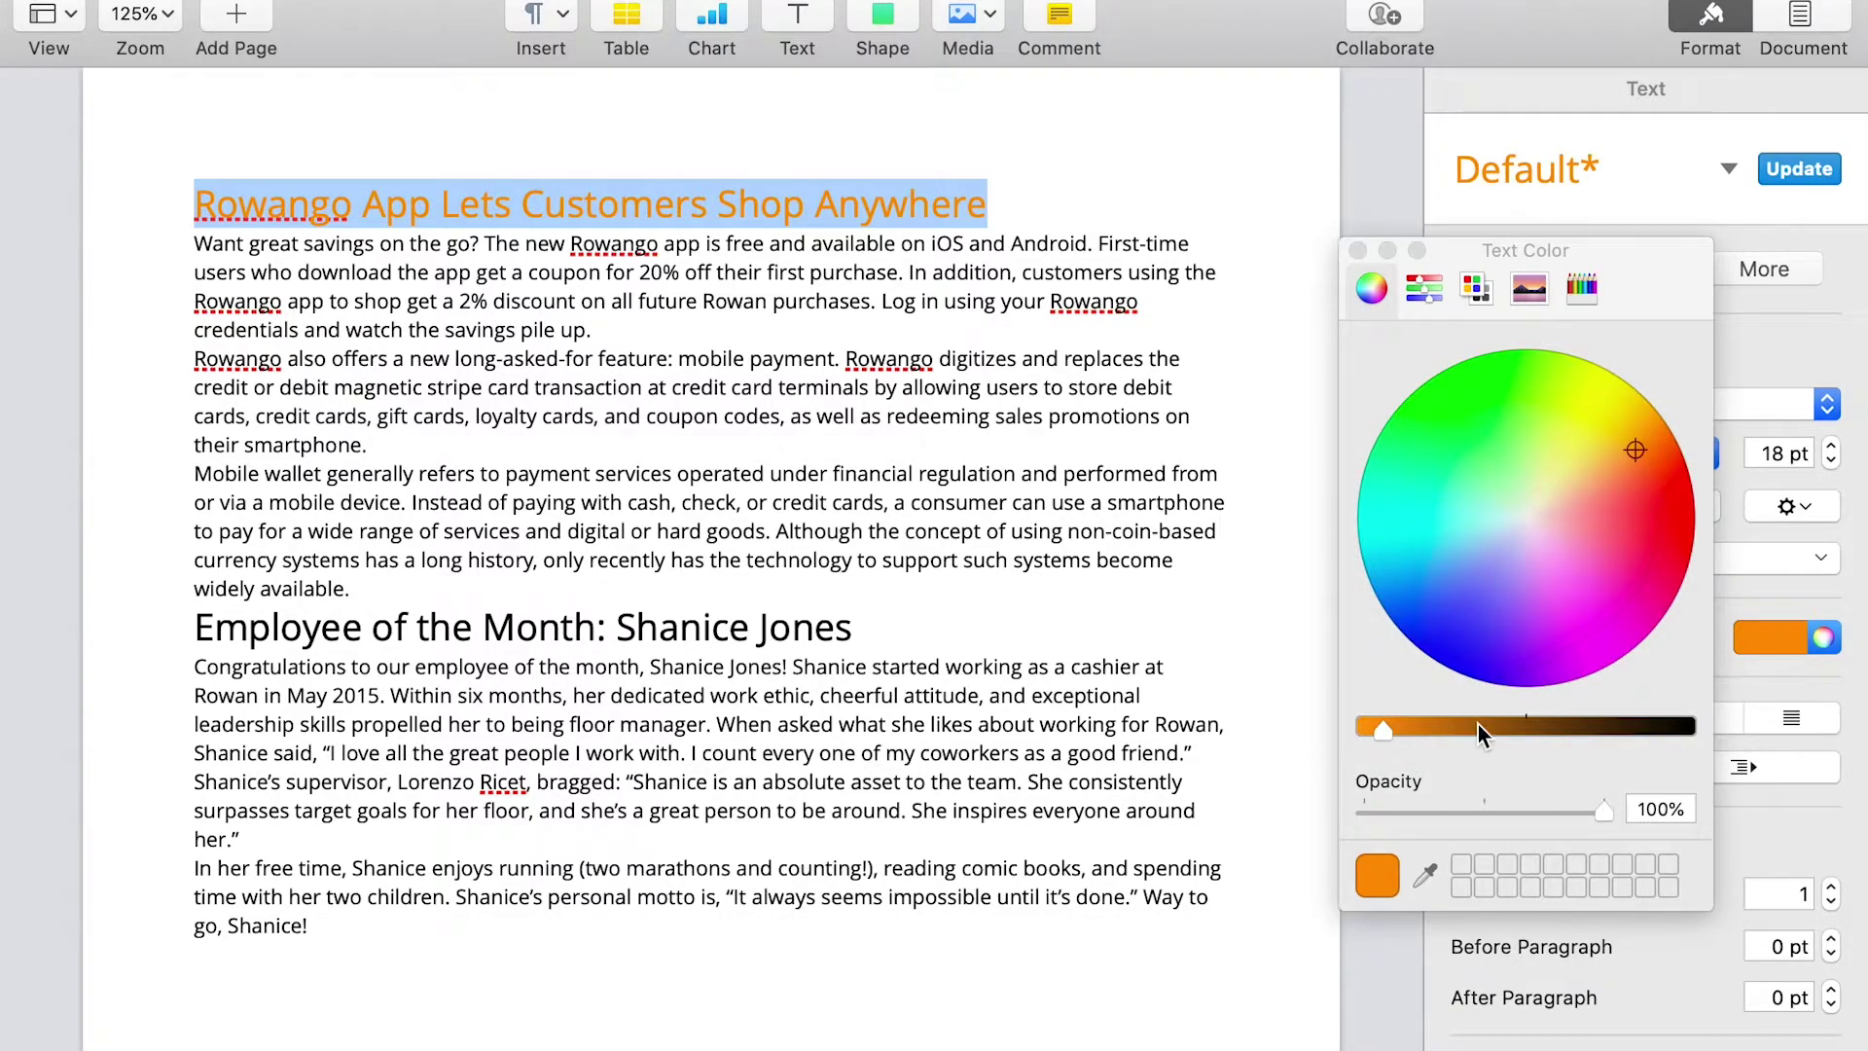
pyautogui.click(1358, 252)
# Undo the stock Orange and reselect the Rowango App title.
pyautogui.press('super+z')
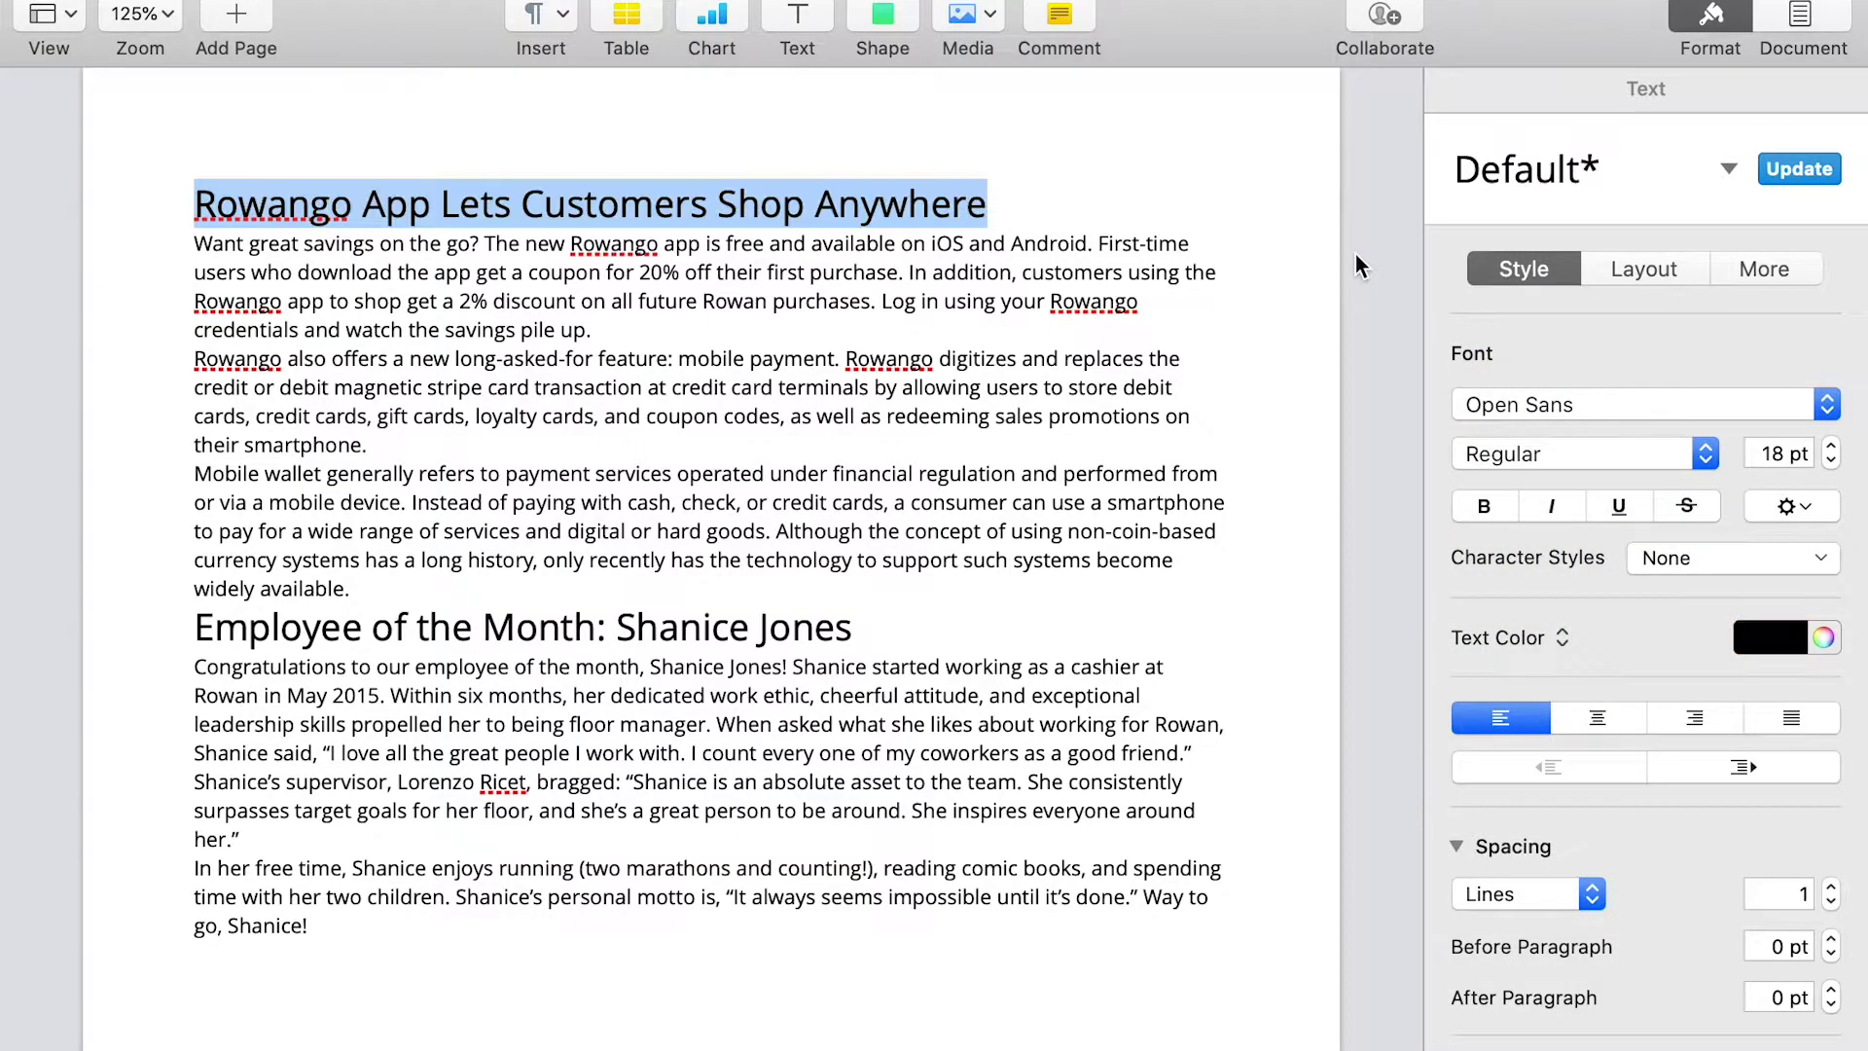
pyautogui.click(1065, 203)
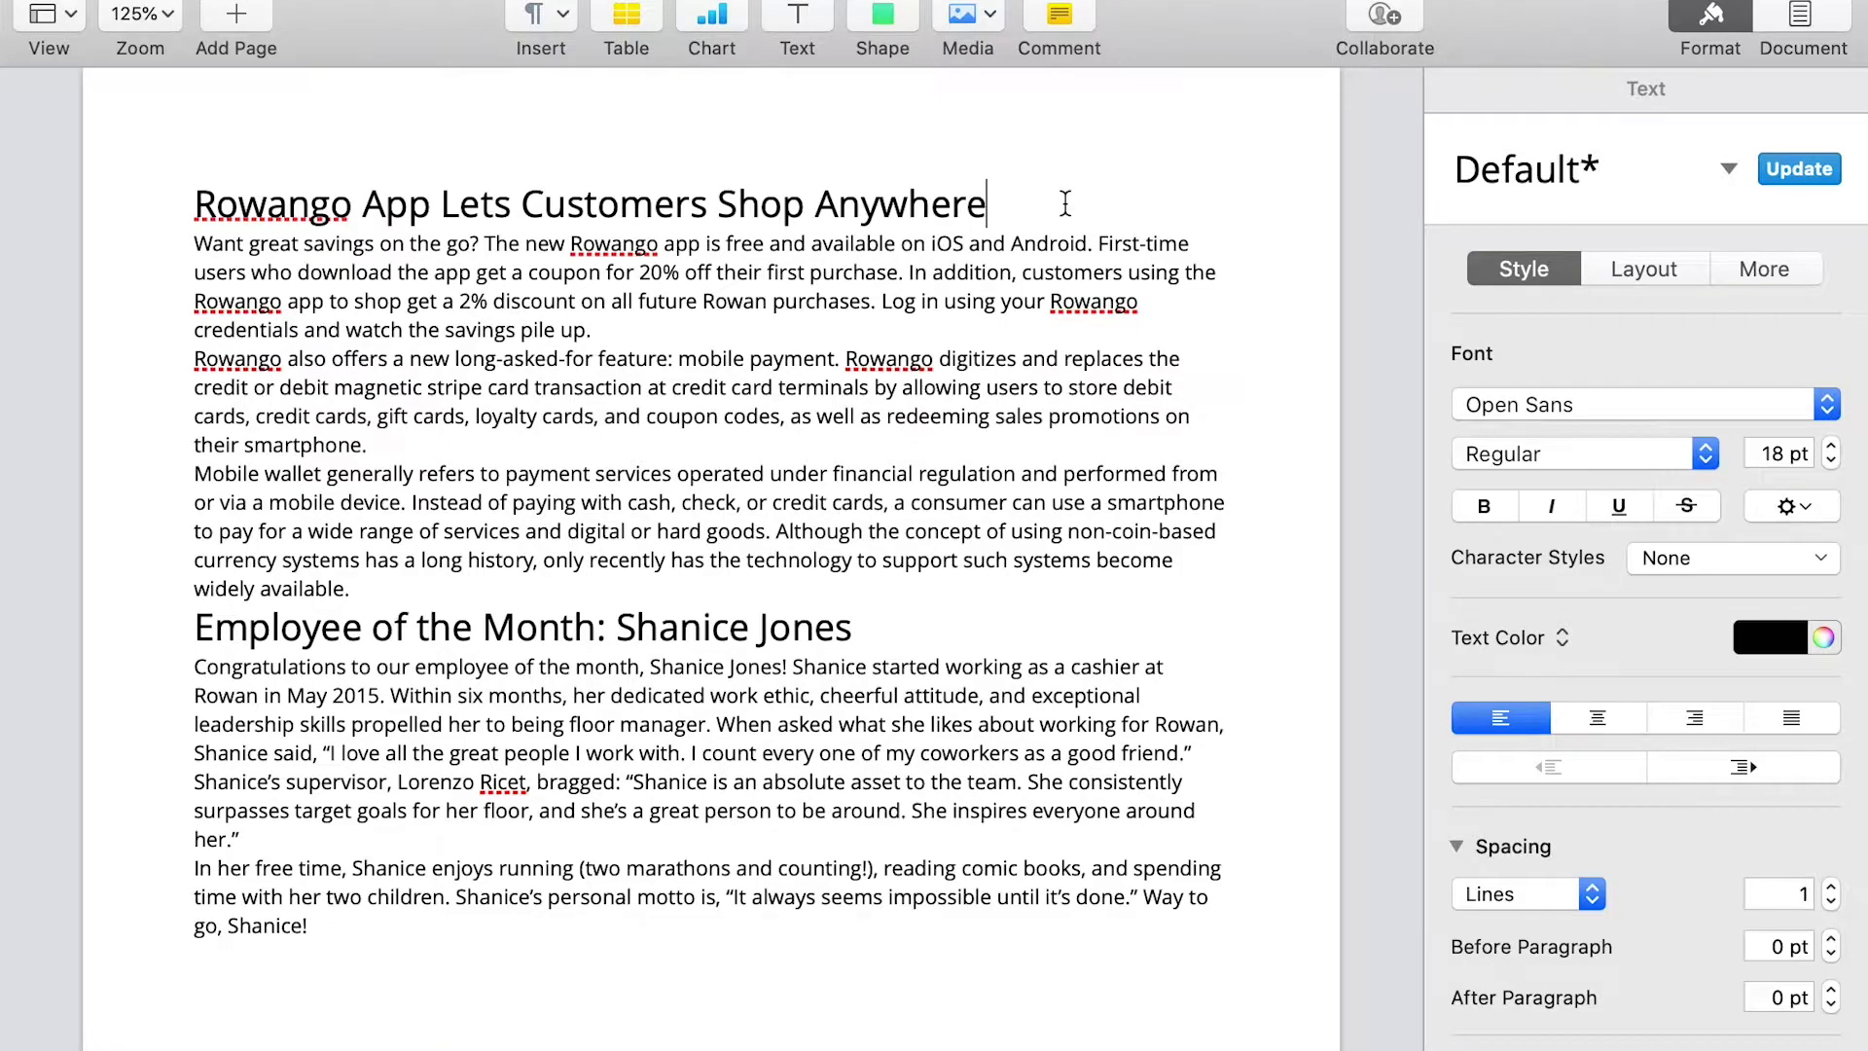
pyautogui.moveTo(270, 176)
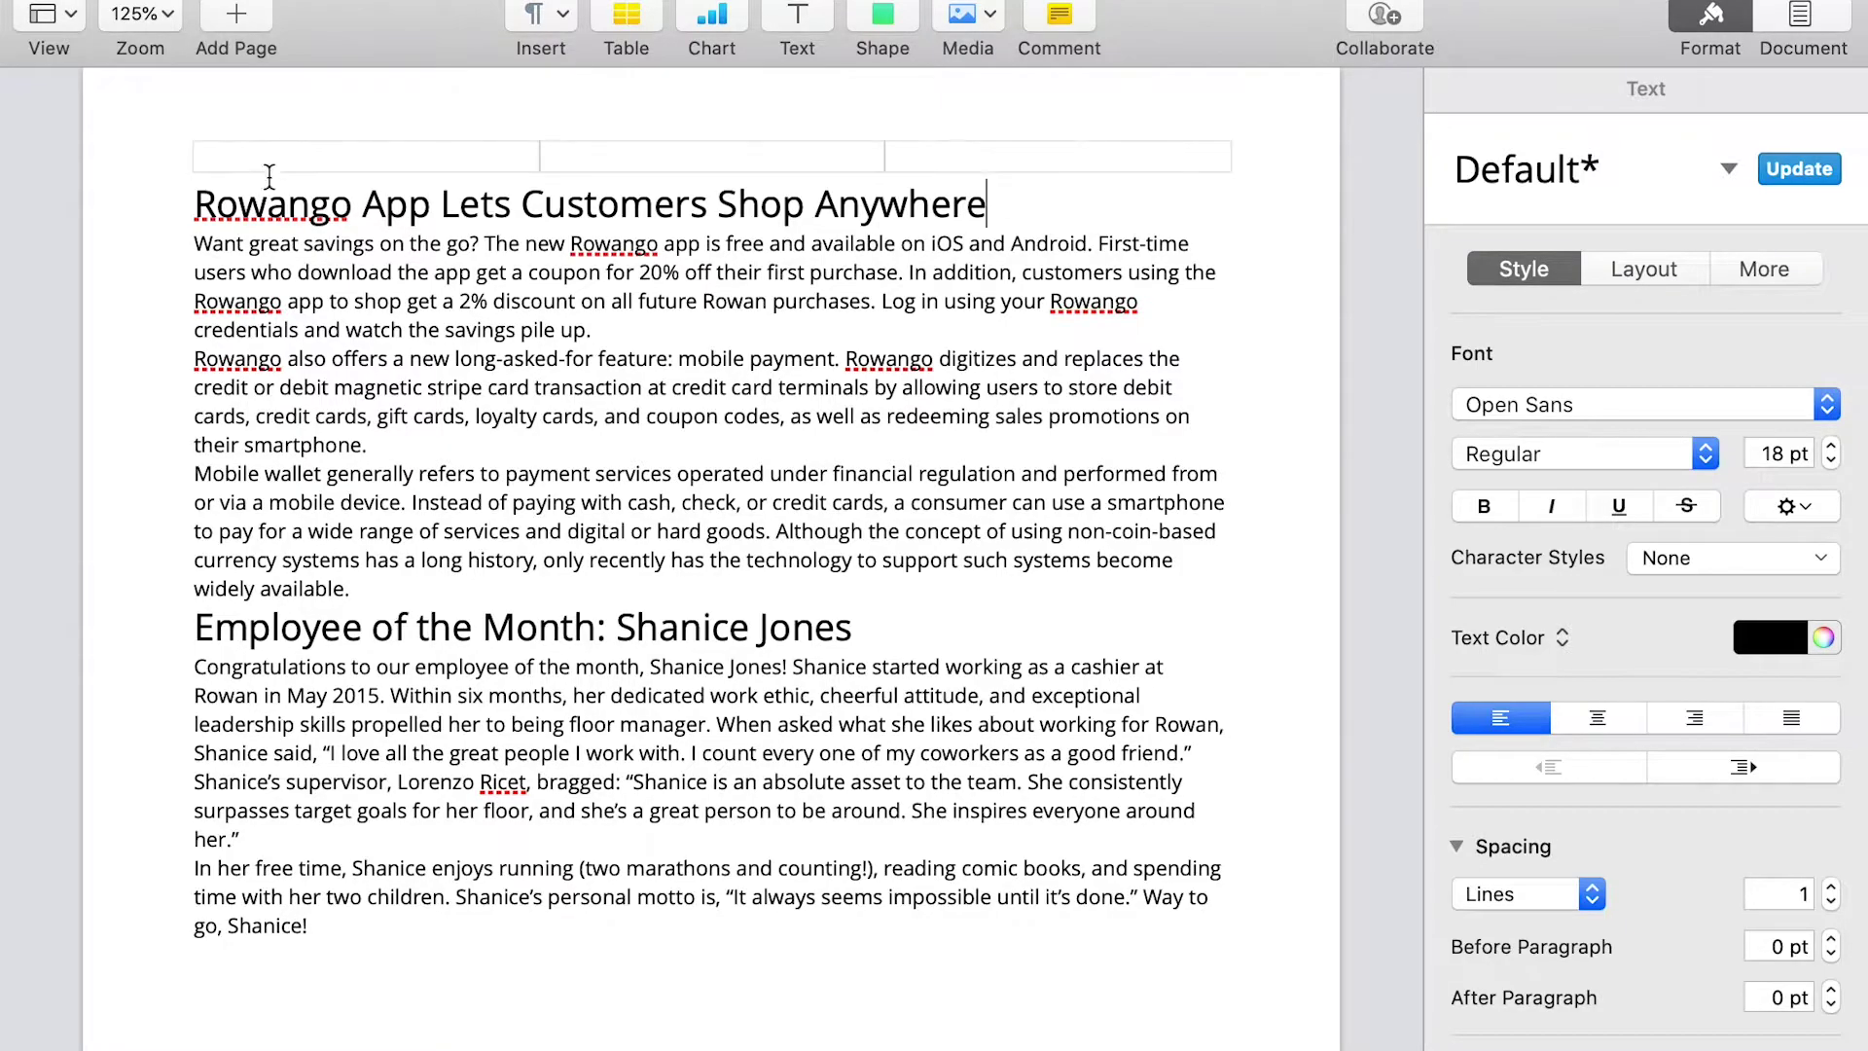
pyautogui.keyDown('shift'); pyautogui.click(199, 207); pyautogui.keyUp('shift')
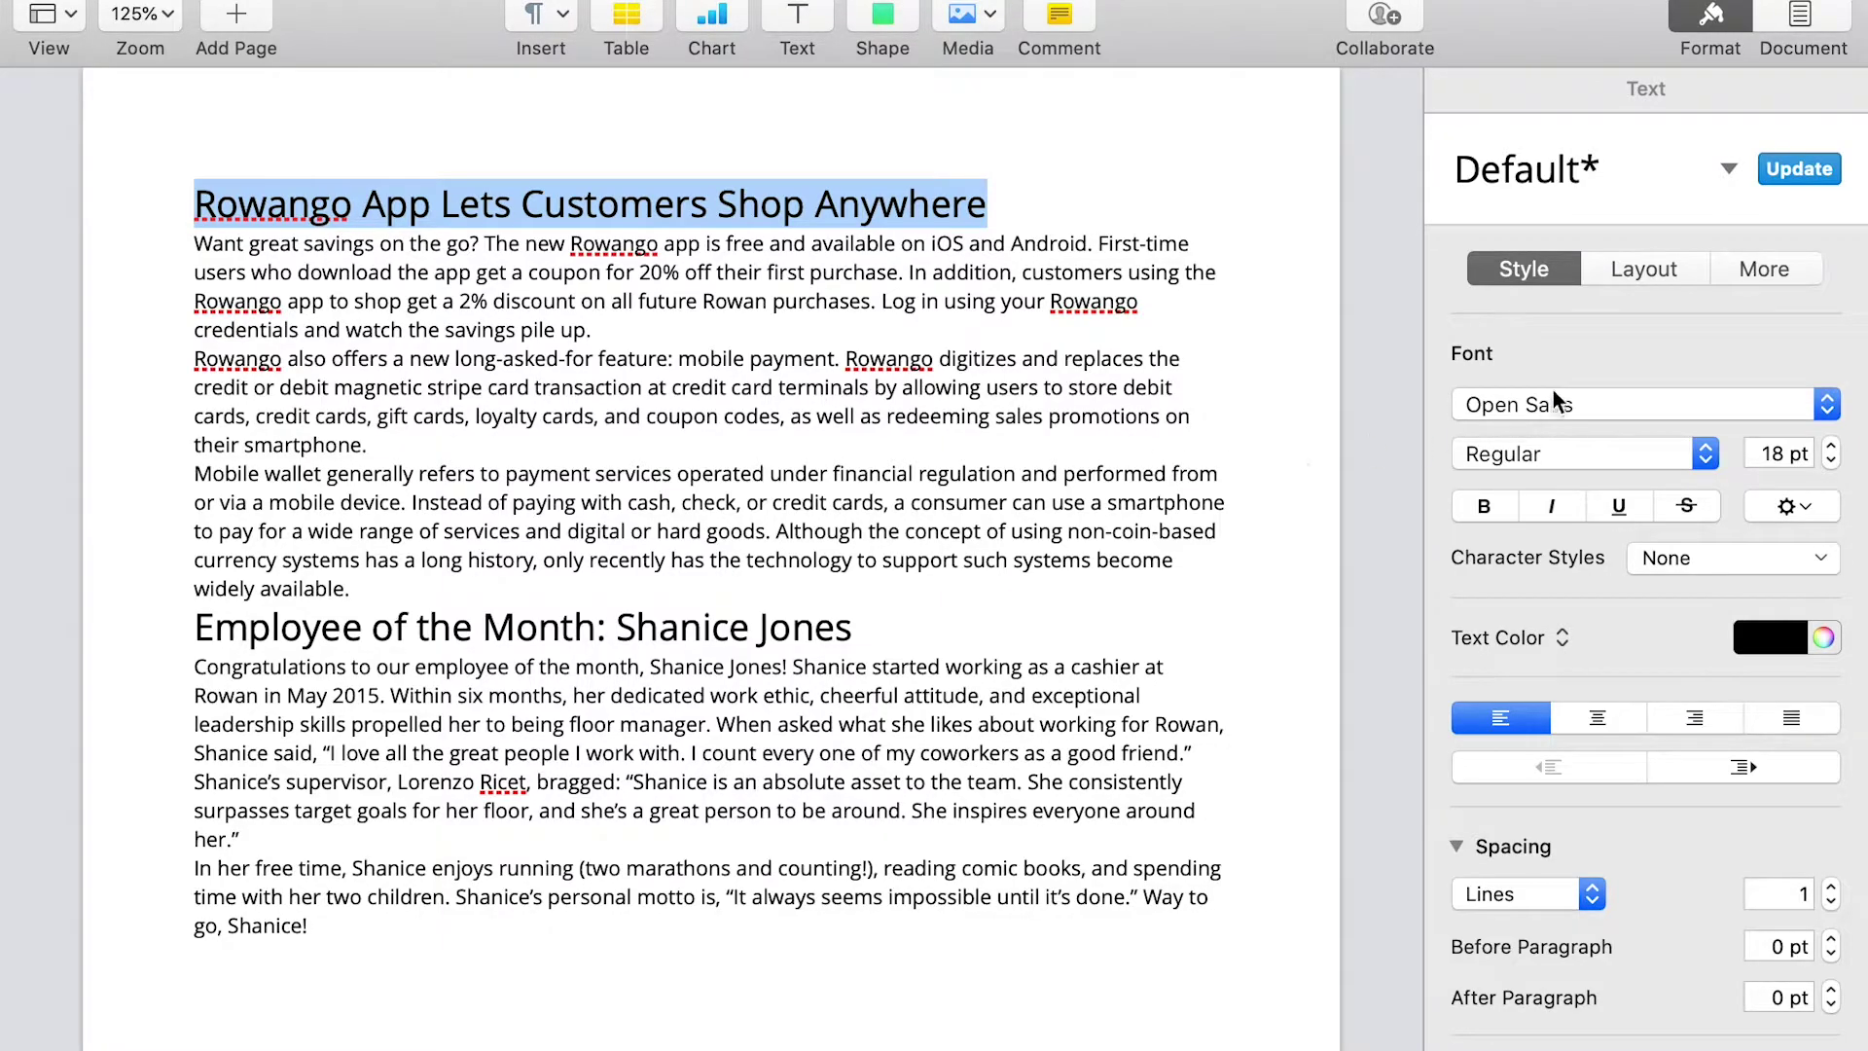
# Color the title hex D47022 using the RGB Sliders' Hex Color field.
pyautogui.click(1823, 640)
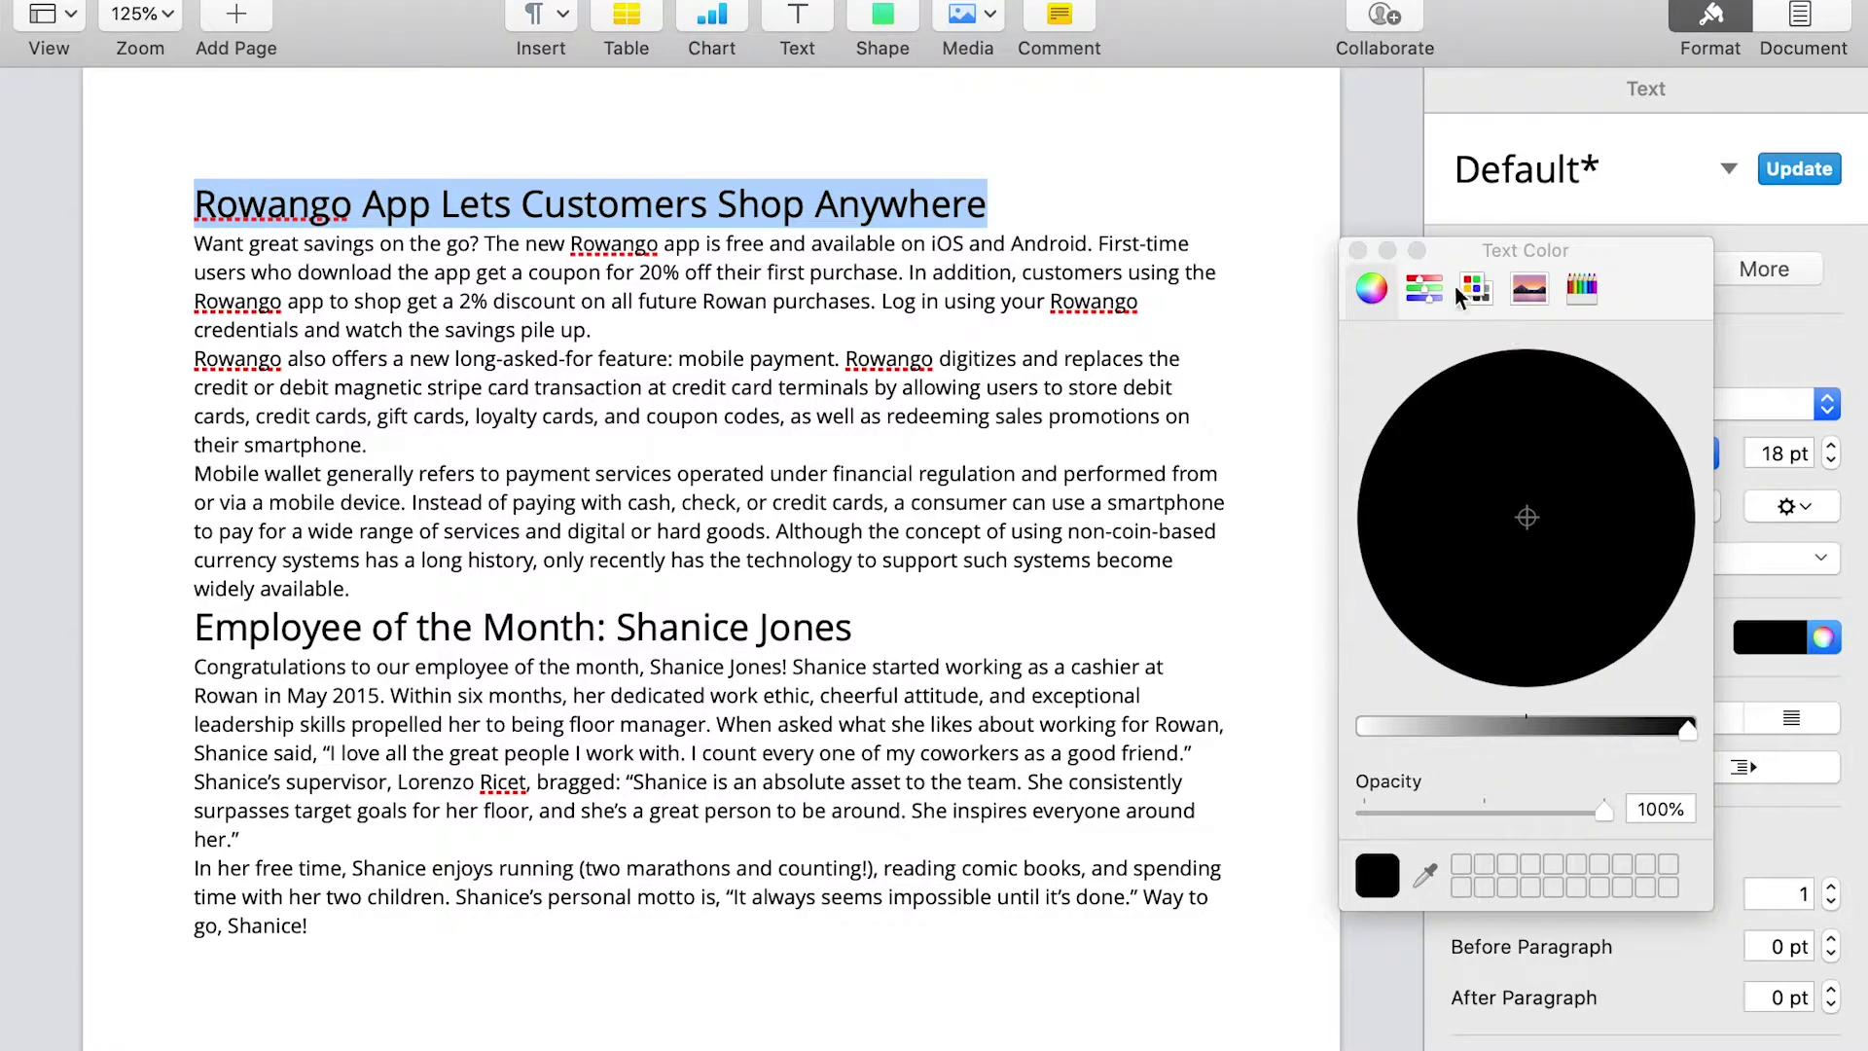
pyautogui.click(1426, 290)
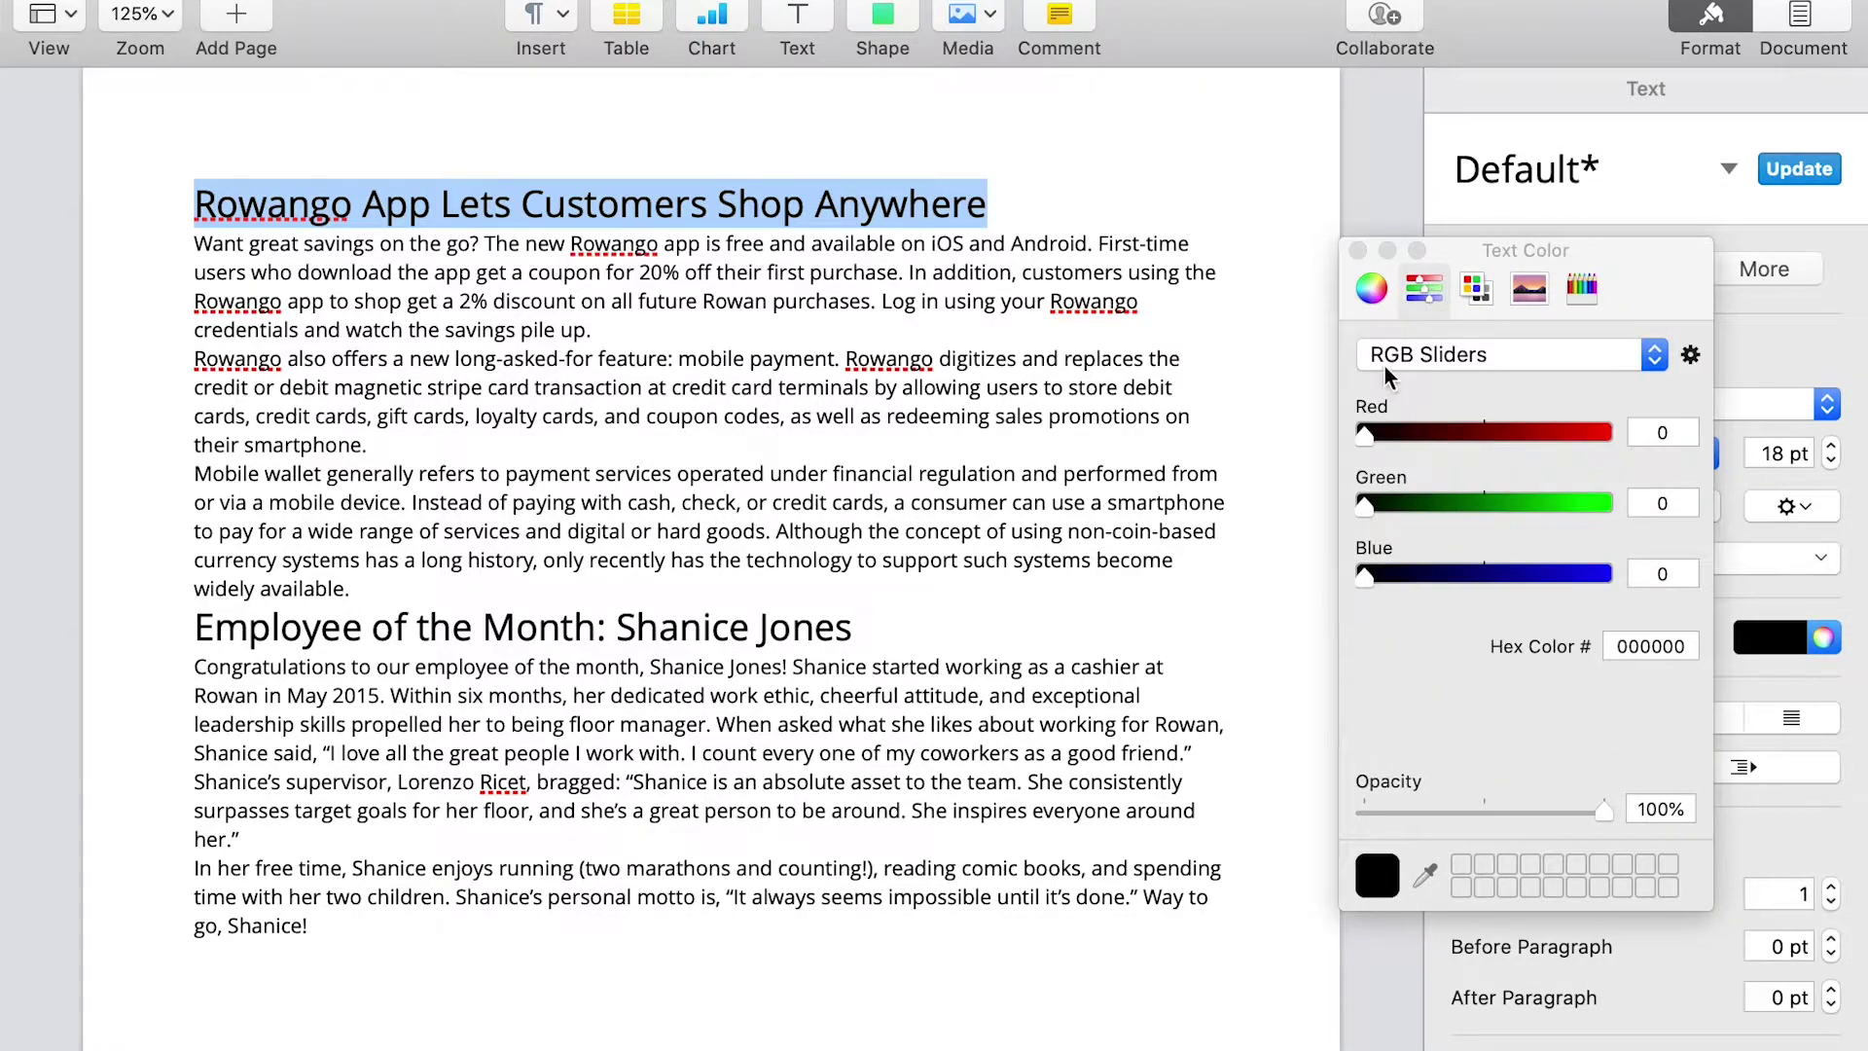
pyautogui.click(1653, 358)
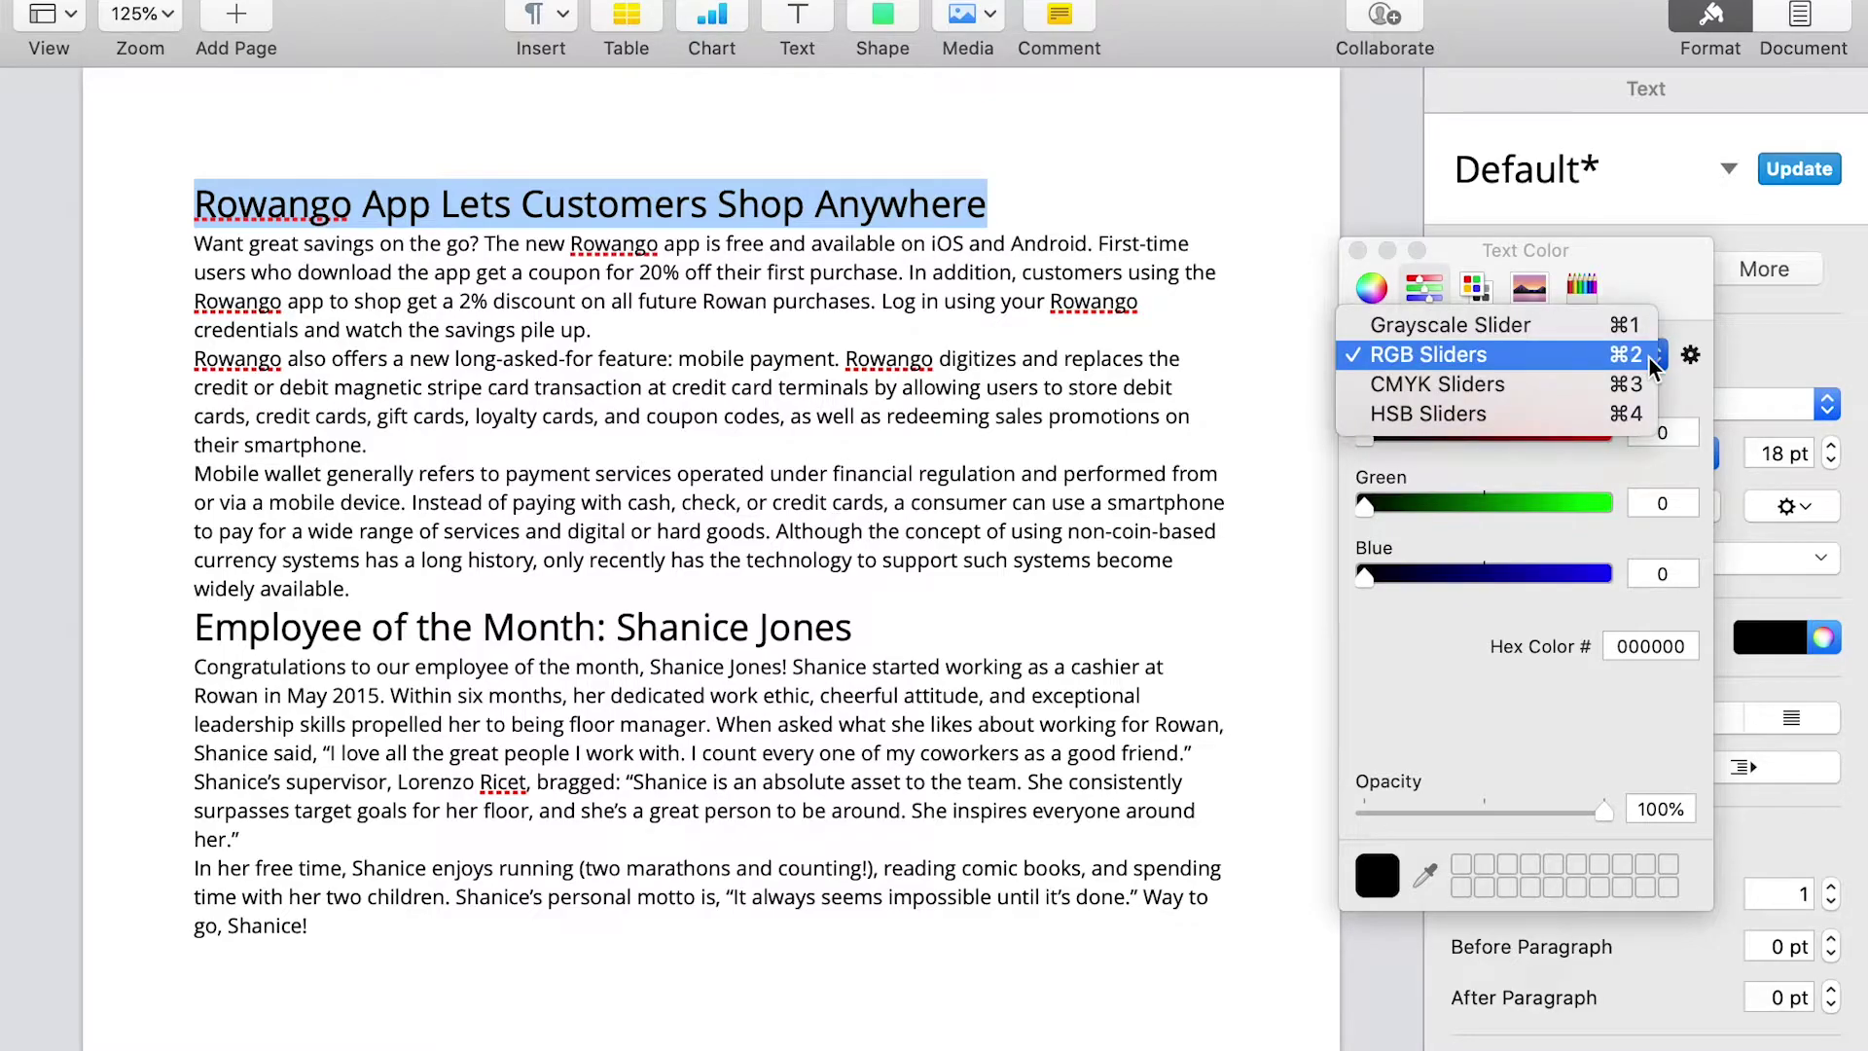
pyautogui.click(1516, 356)
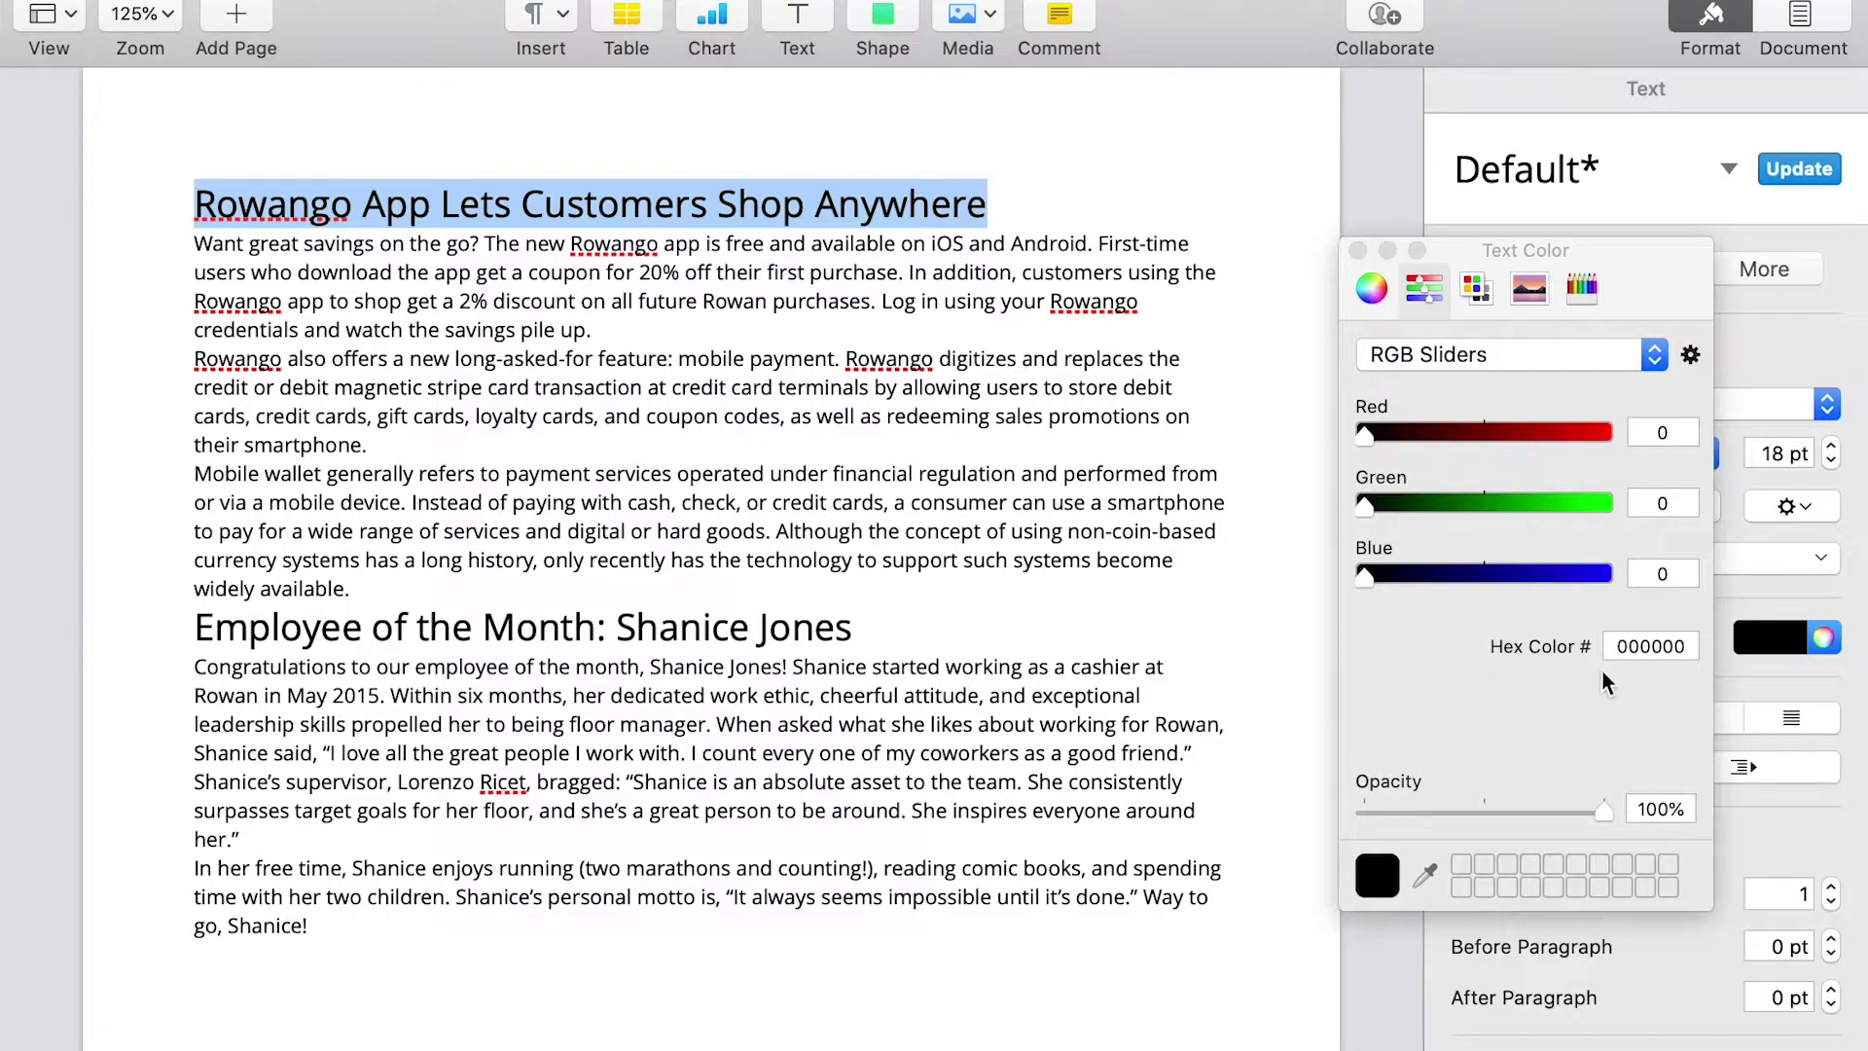
pyautogui.moveTo(1690, 645); pyautogui.dragTo(1613, 644)
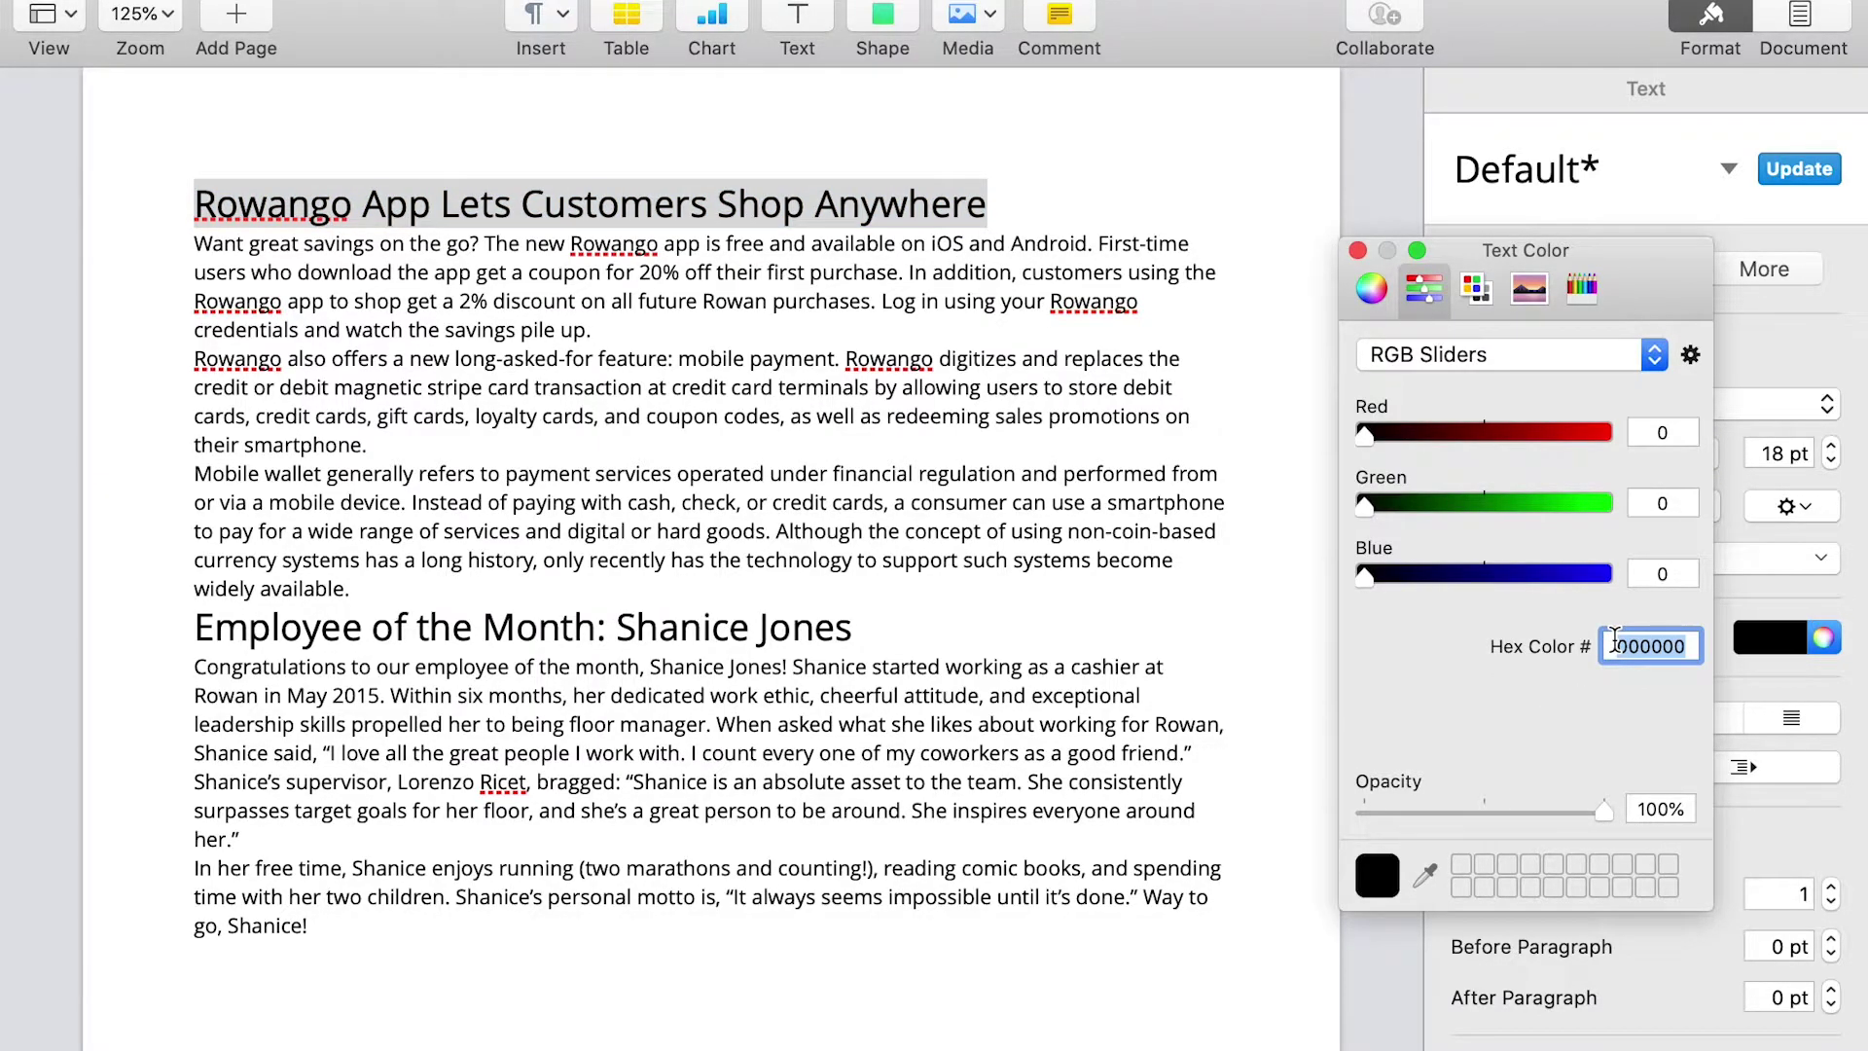
pyautogui.write('d4')
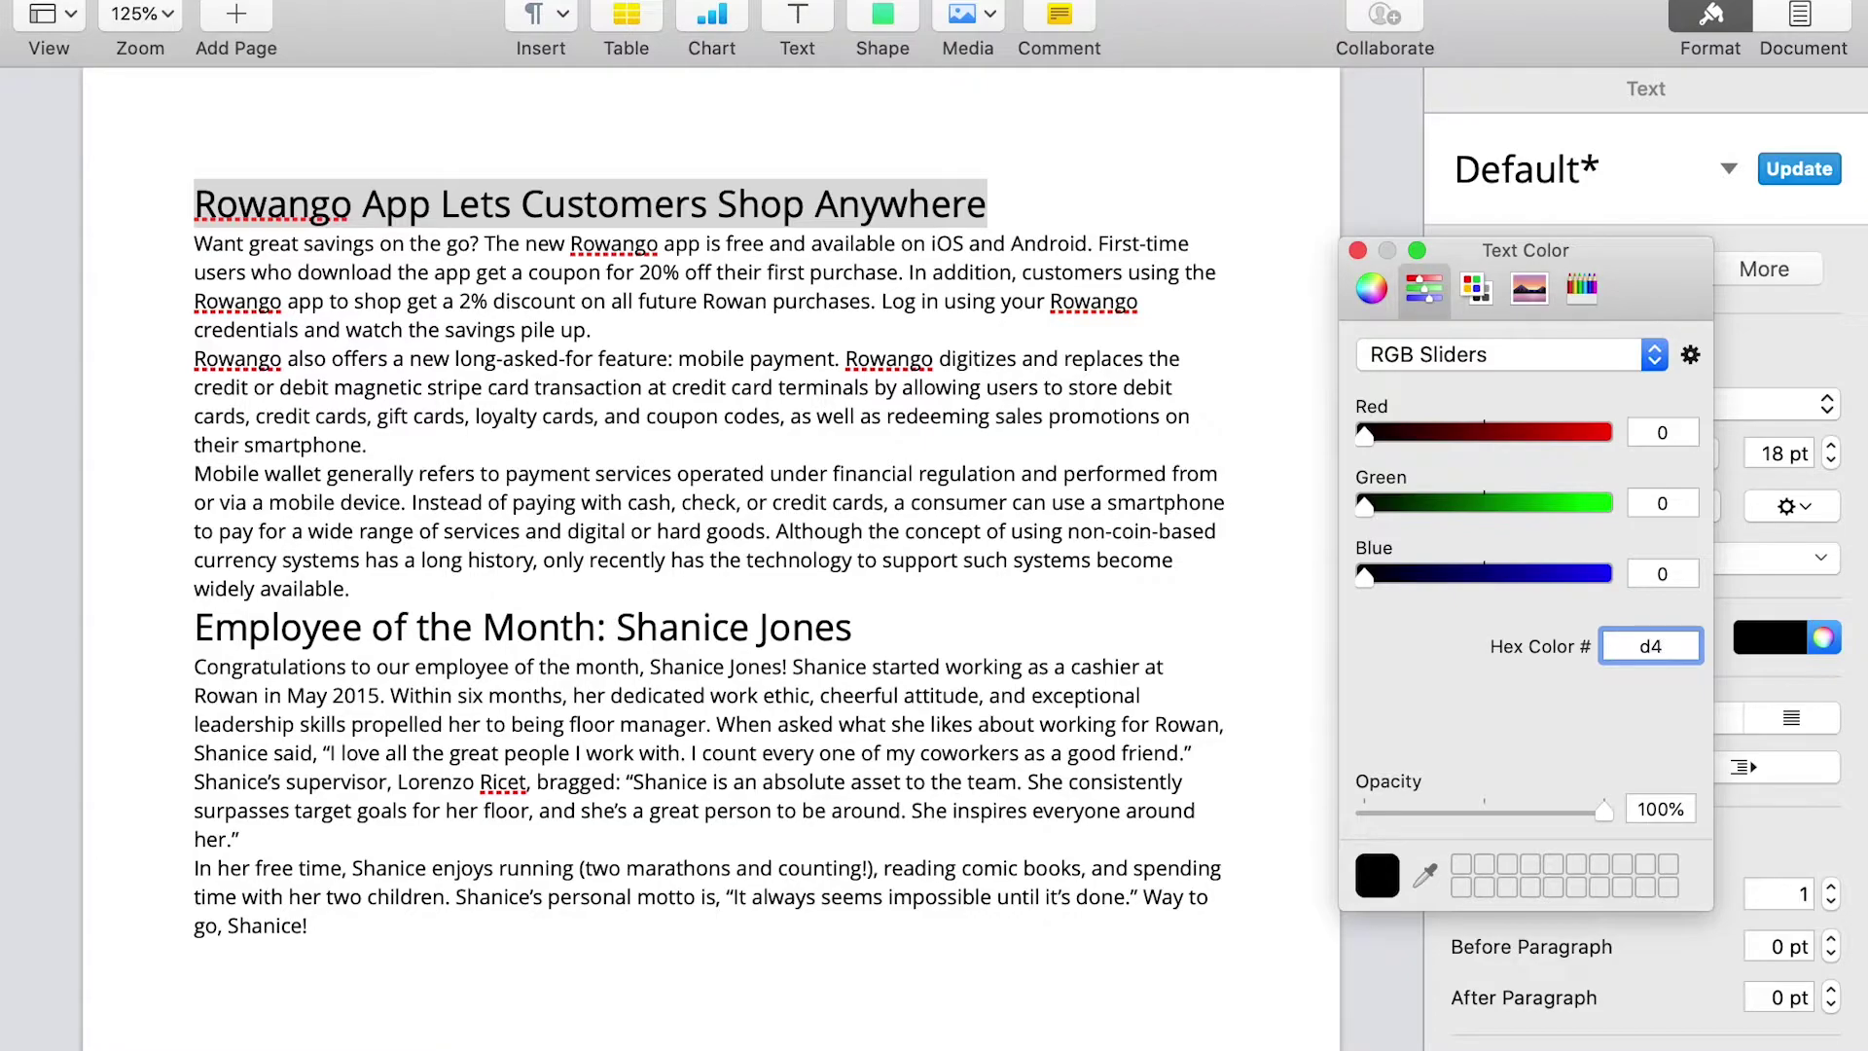
pyautogui.write('7022')
pyautogui.press('Return')
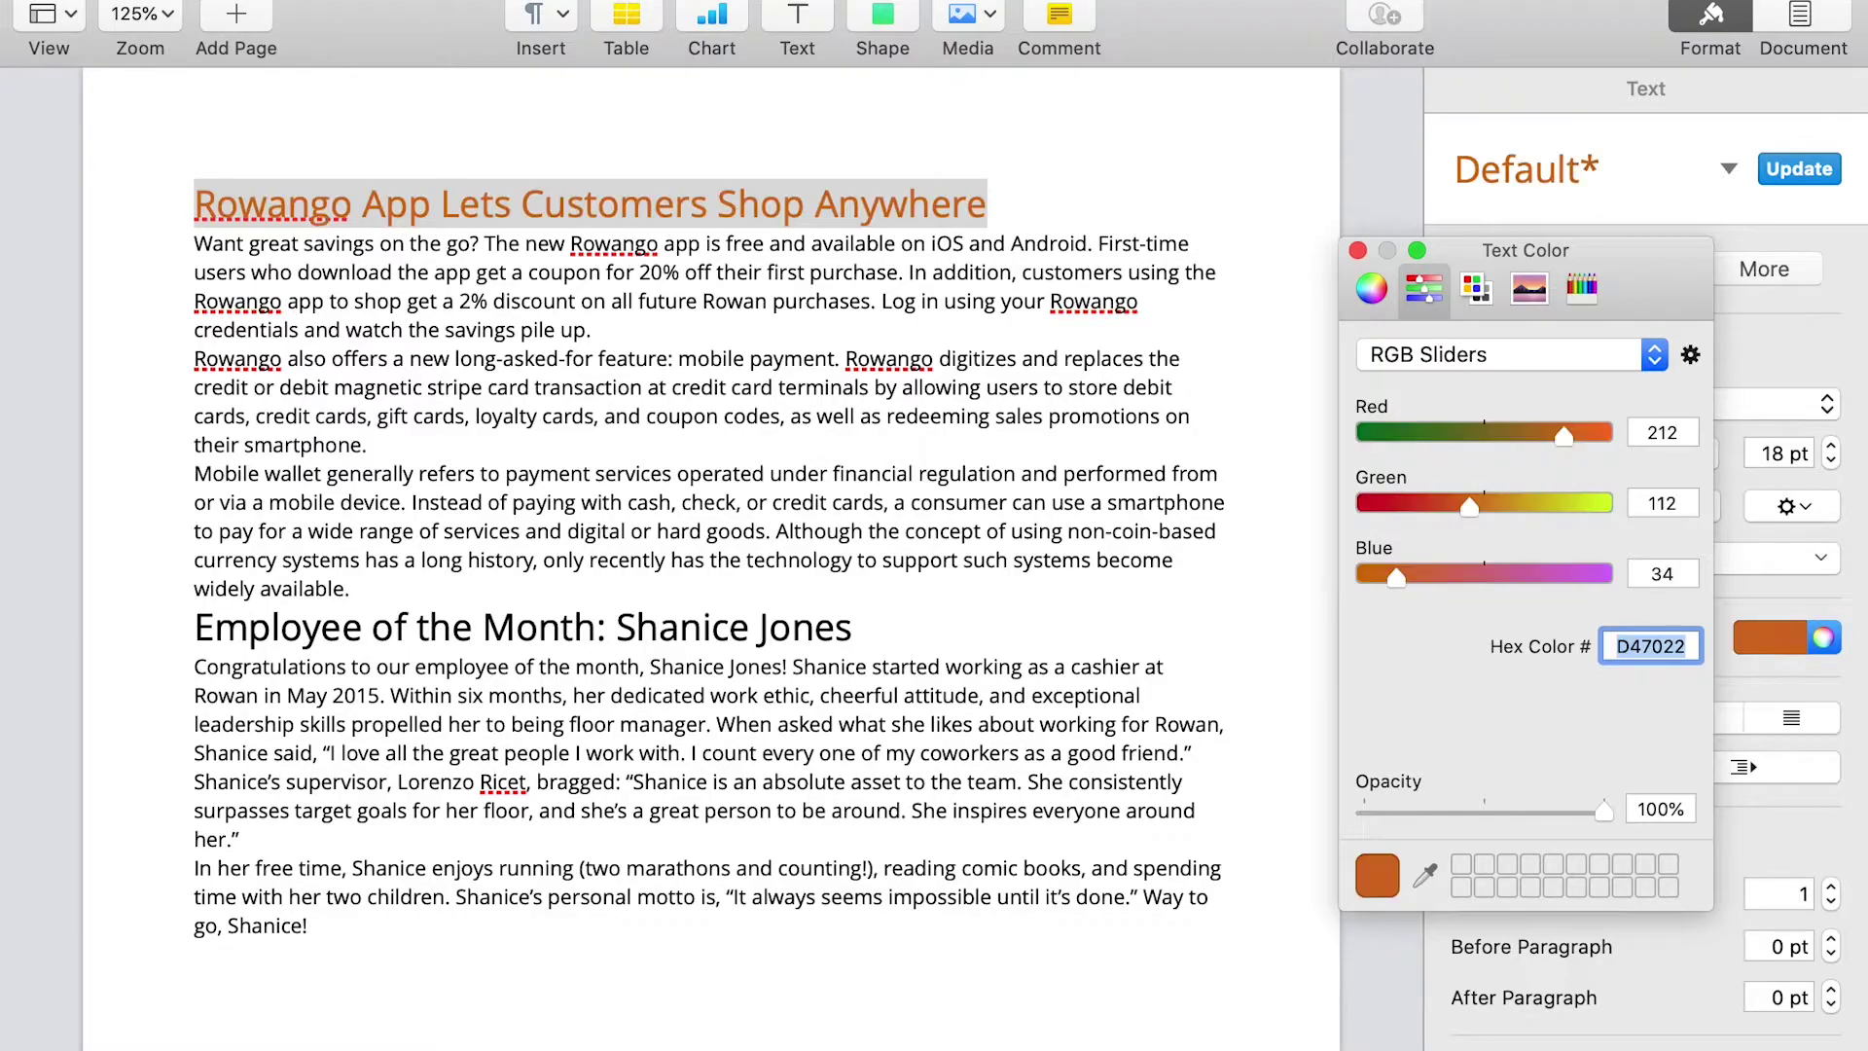
pyautogui.click(1043, 633)
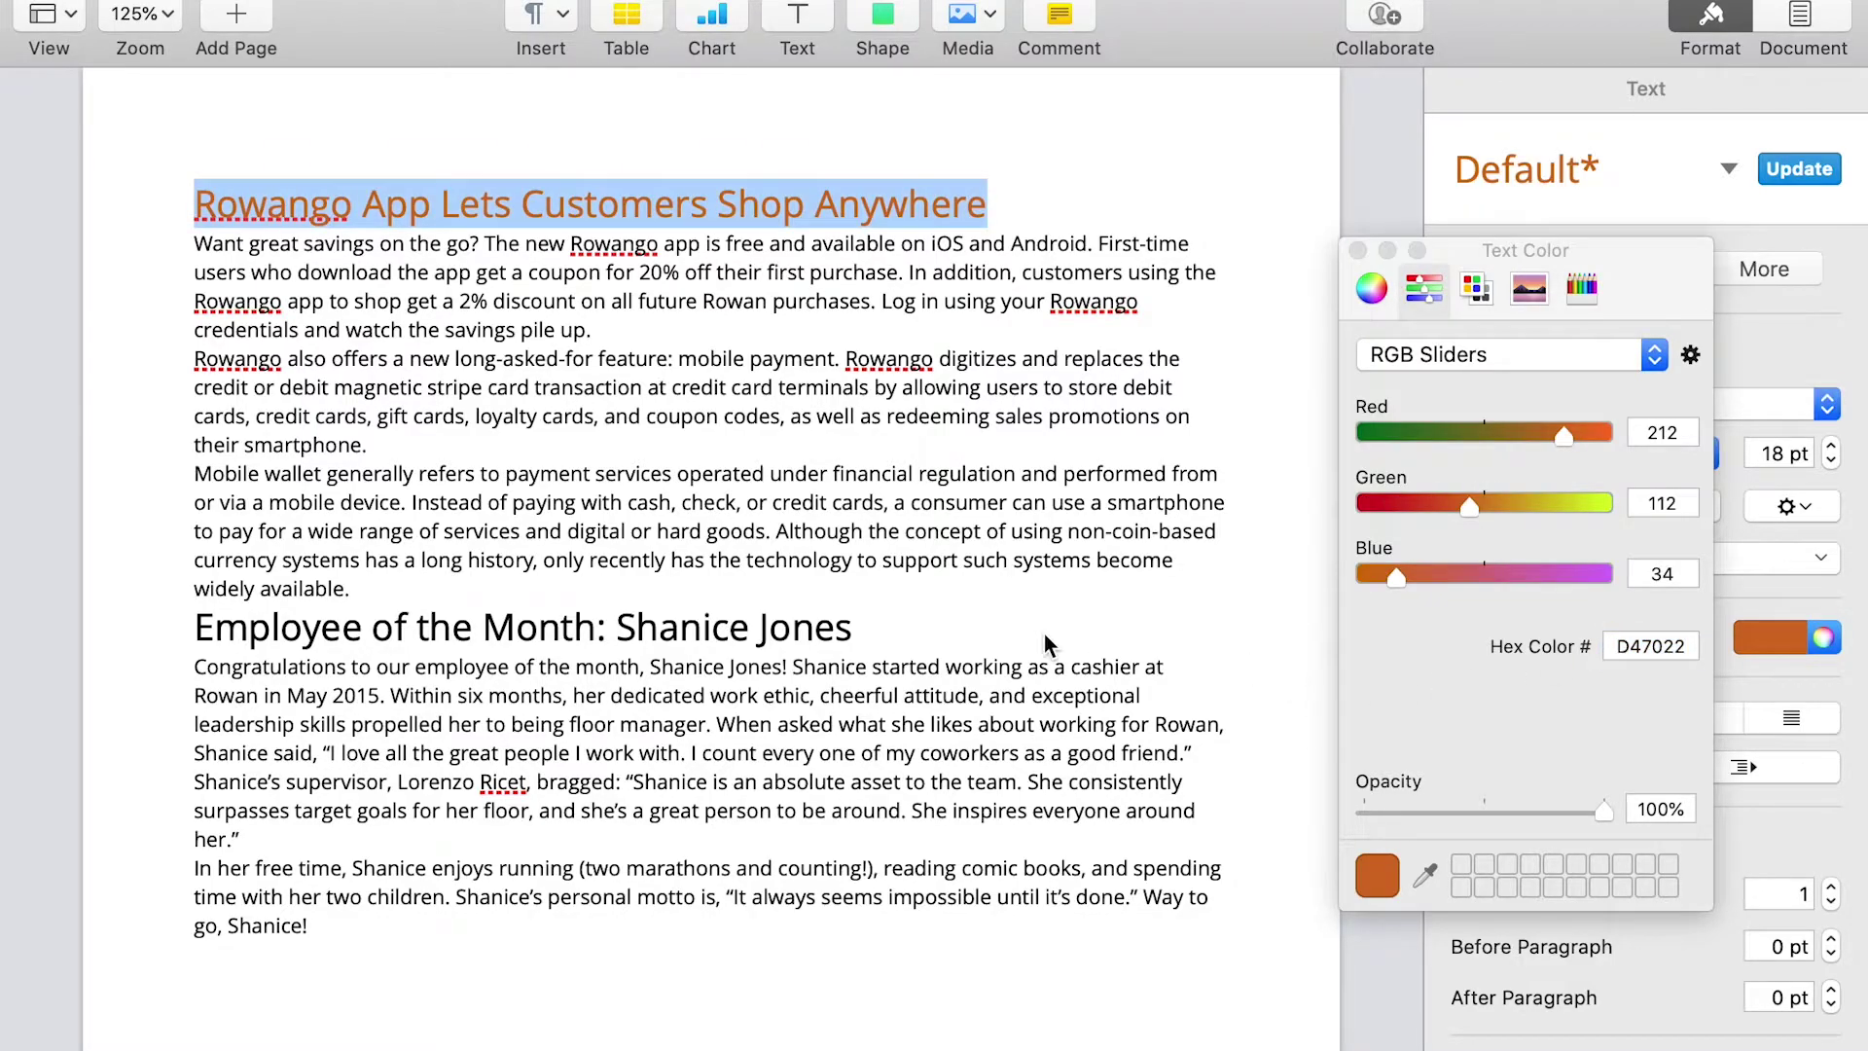
pyautogui.click(1015, 619)
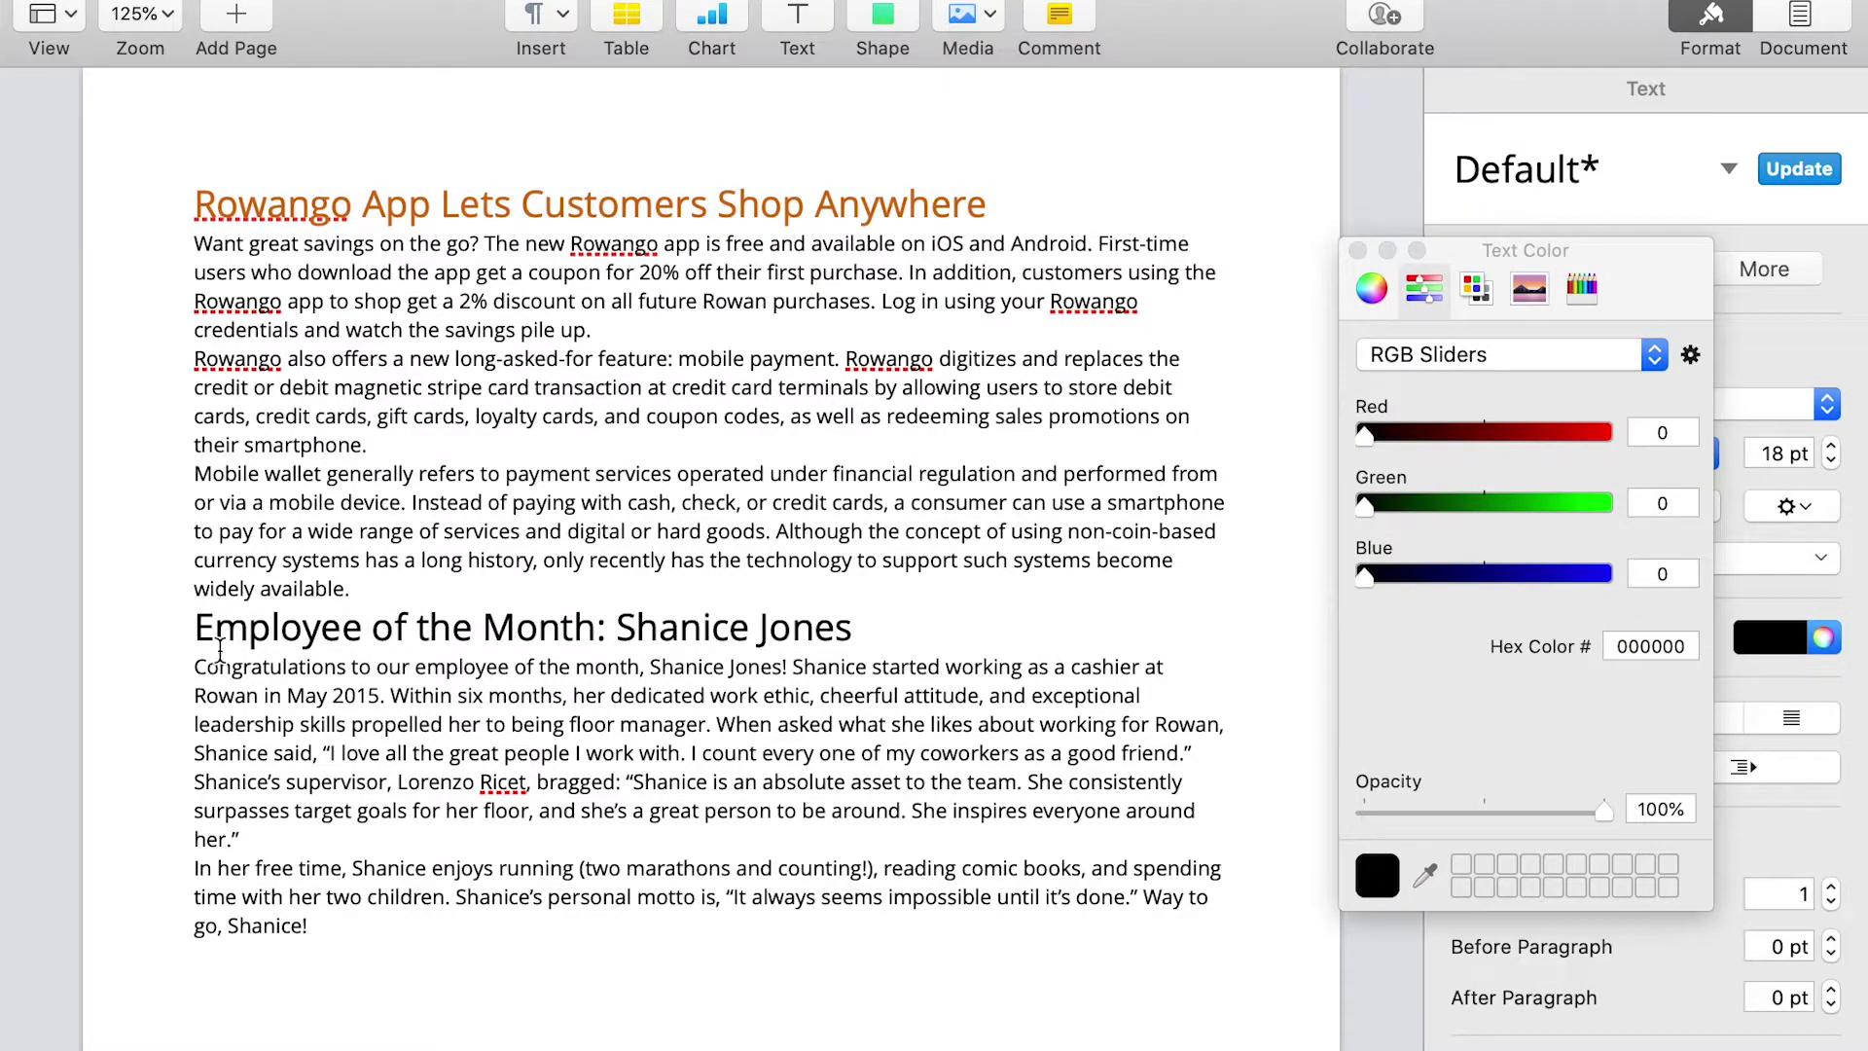
# Select the Employee of the Month heading.
pyautogui.keyDown('shift'); pyautogui.click(195, 620); pyautogui.keyUp('shift')
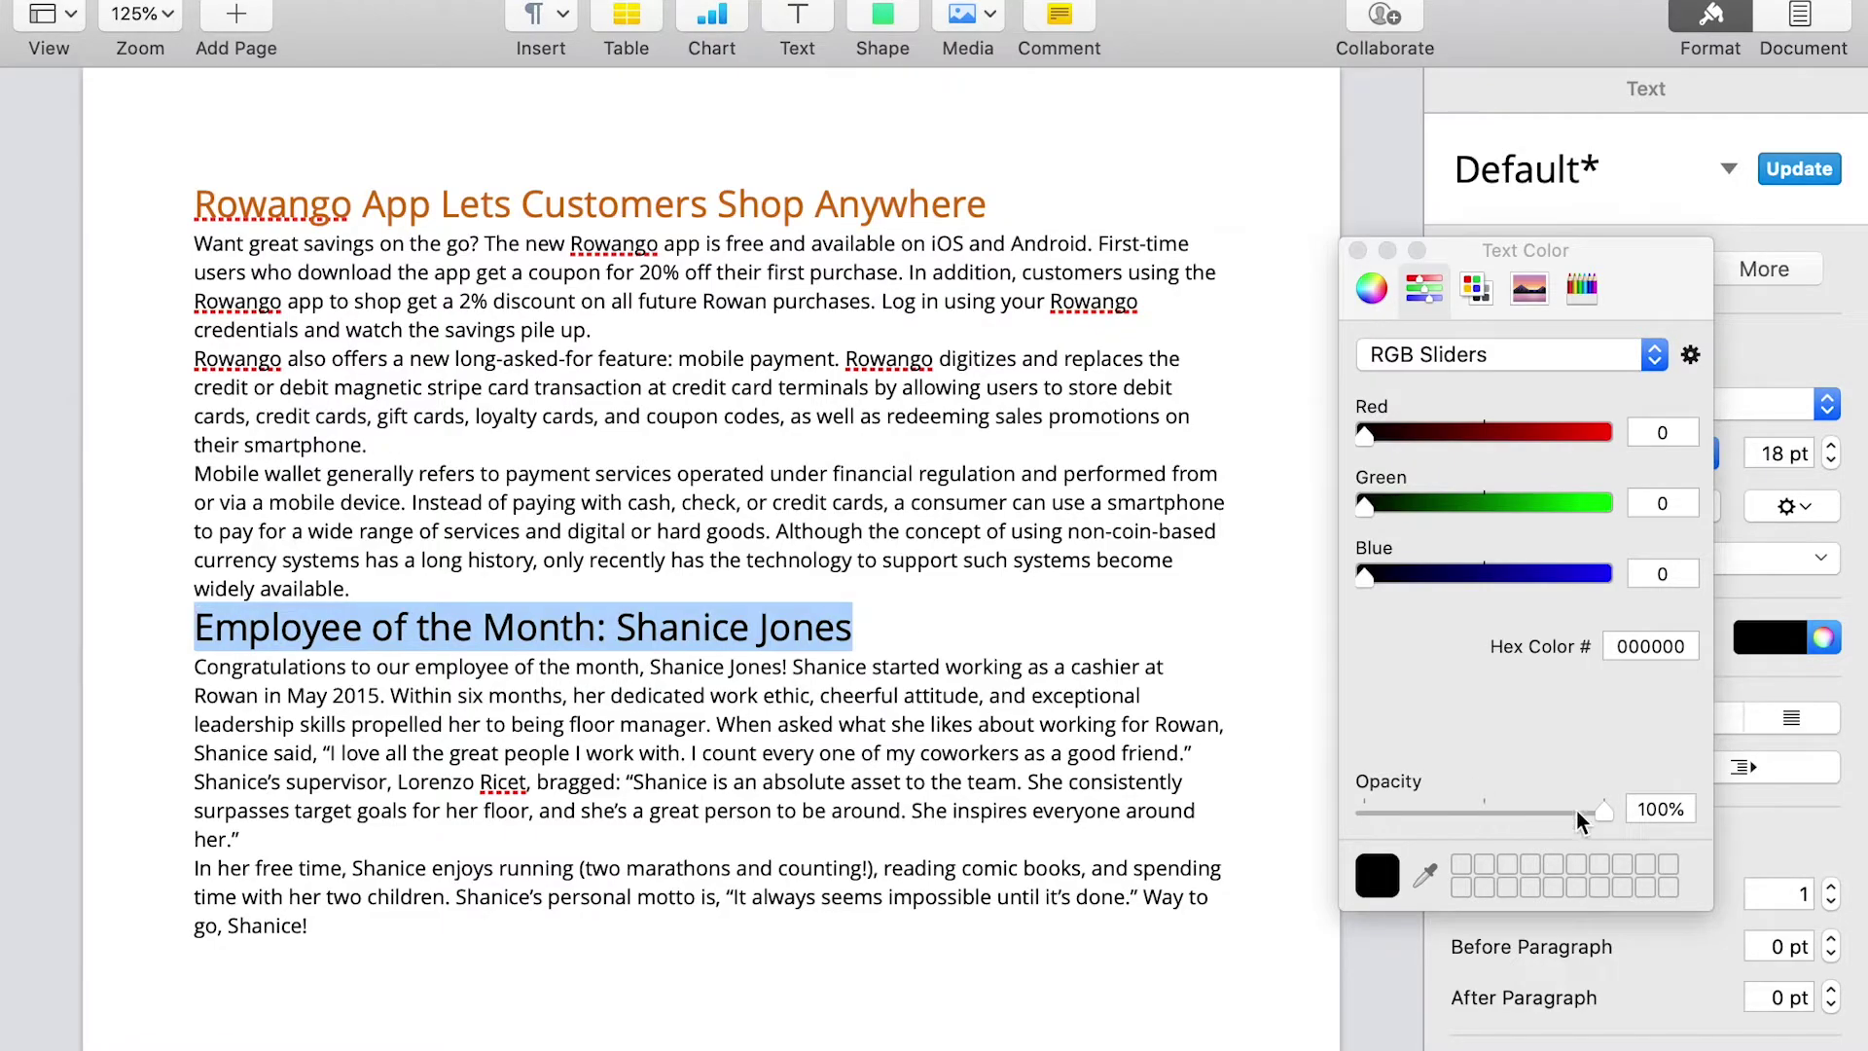